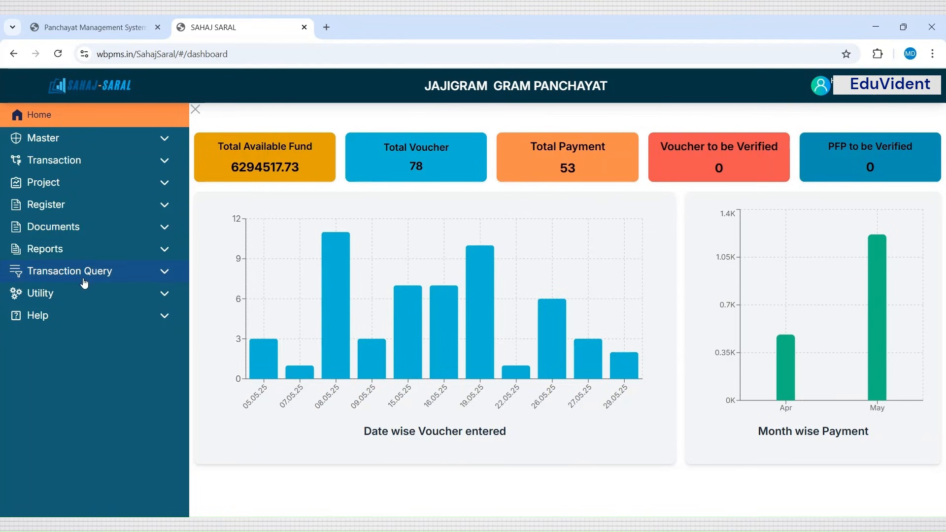
# Step: Open the non-schematic Cash Analysis report
pyautogui.click(89, 255)
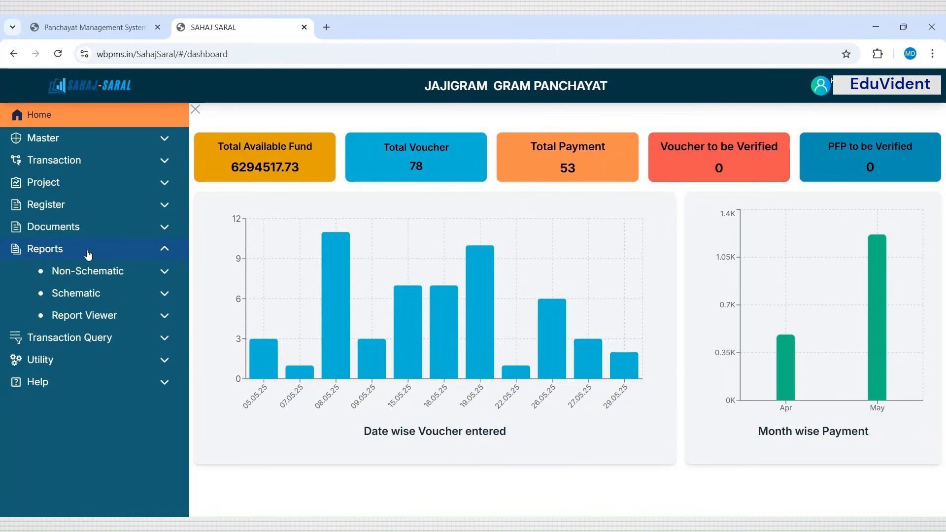
pyautogui.click(94, 279)
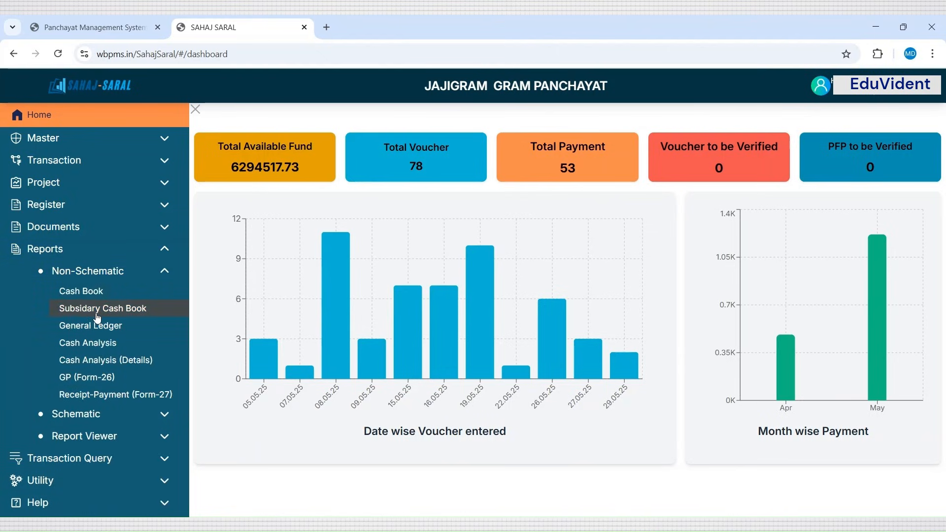
pyautogui.click(97, 347)
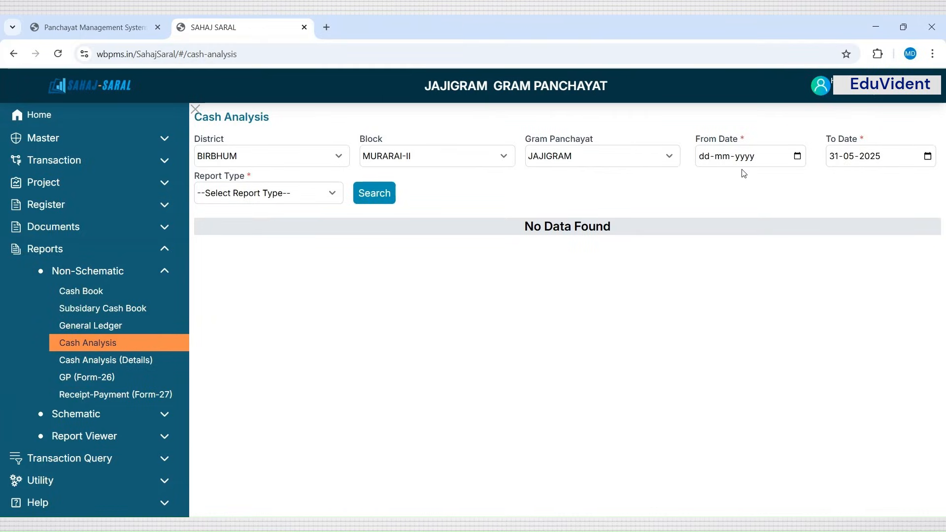
# Step: Generate the Cash Analysis (Summary) report with the from date set to 01-04-2025
pyautogui.click(798, 157)
pyautogui.click(760, 225)
pyautogui.click(745, 223)
pyautogui.click(274, 198)
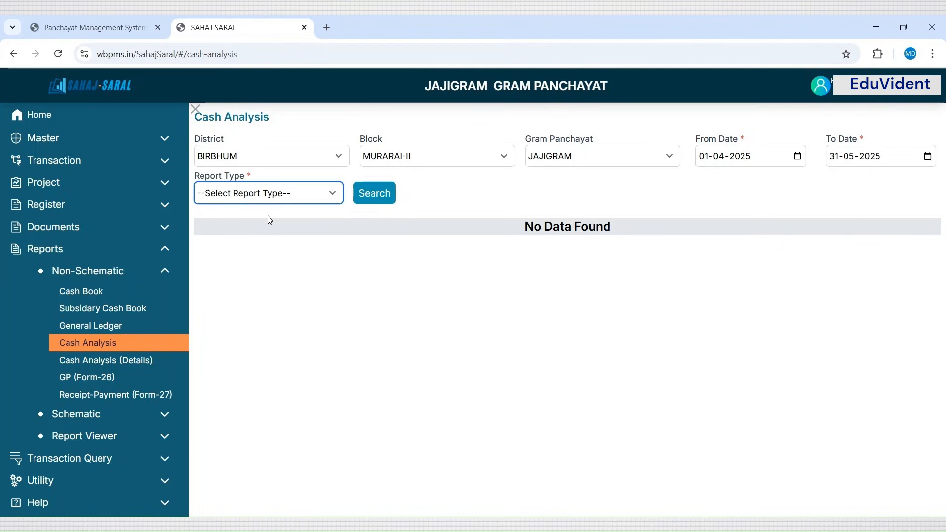
pyautogui.press('Down')
pyautogui.click(379, 198)
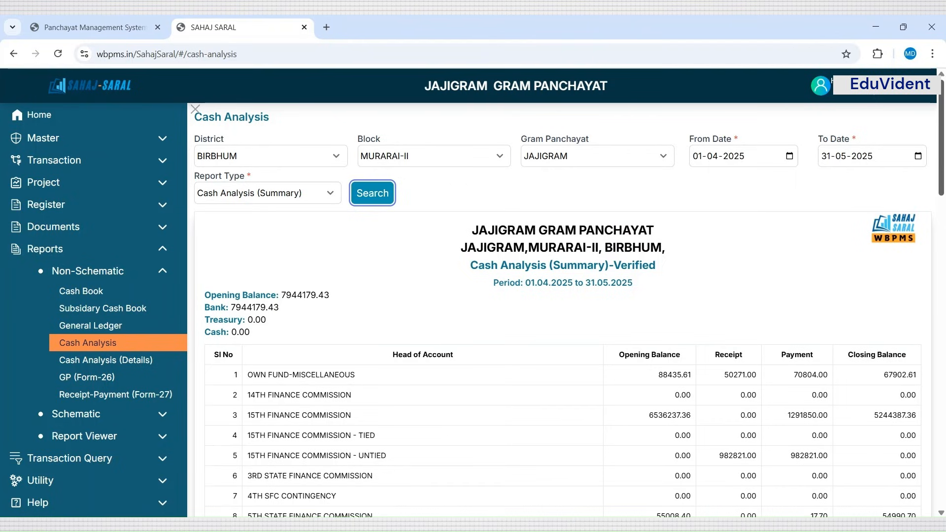
# Step: Review the opening balance, receipt, payment and closing balance of each head of account in the cash analysis summary
pyautogui.scroll(-3, 284, 250)
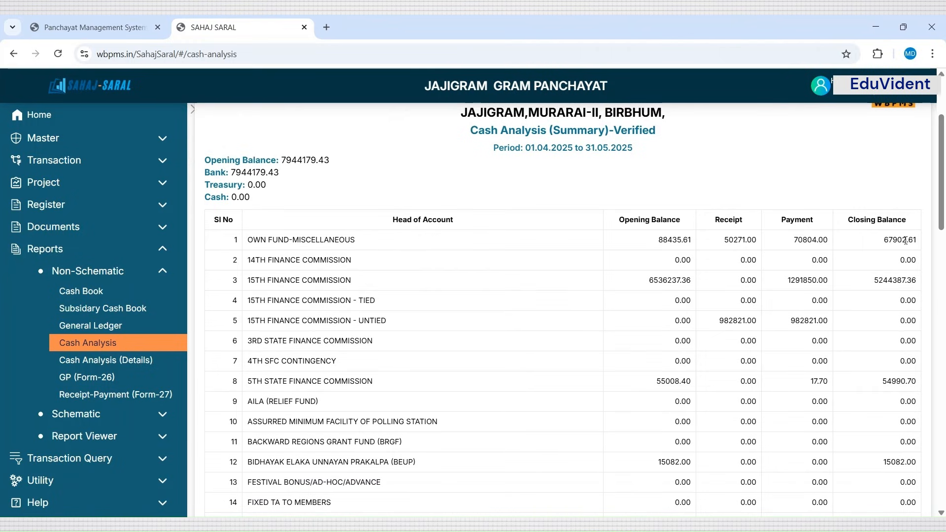
pyautogui.scroll(3, 562, 310)
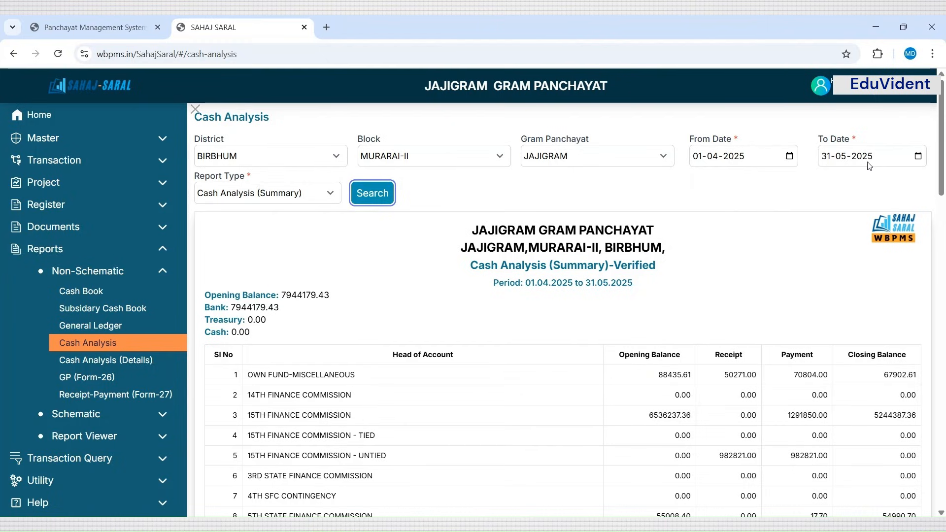
pyautogui.scroll(-2, 562, 310)
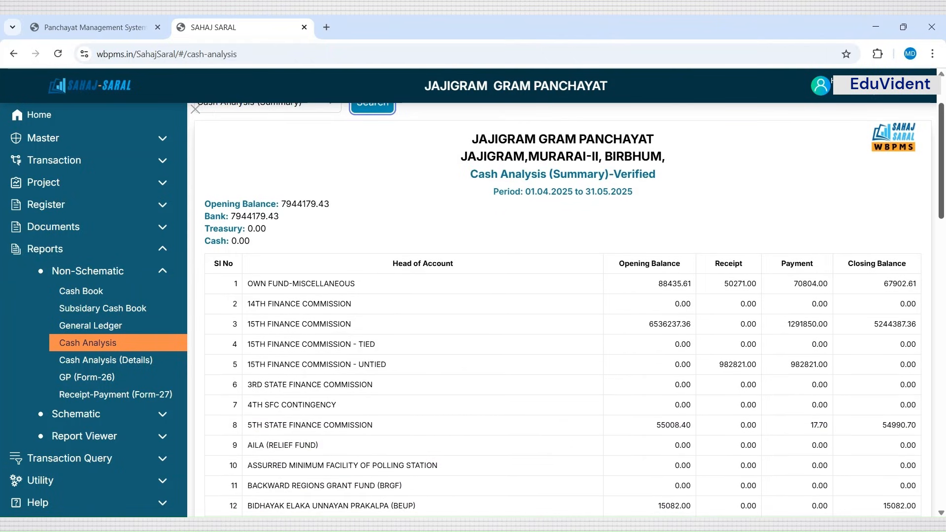
pyautogui.scroll(-2, 562, 310)
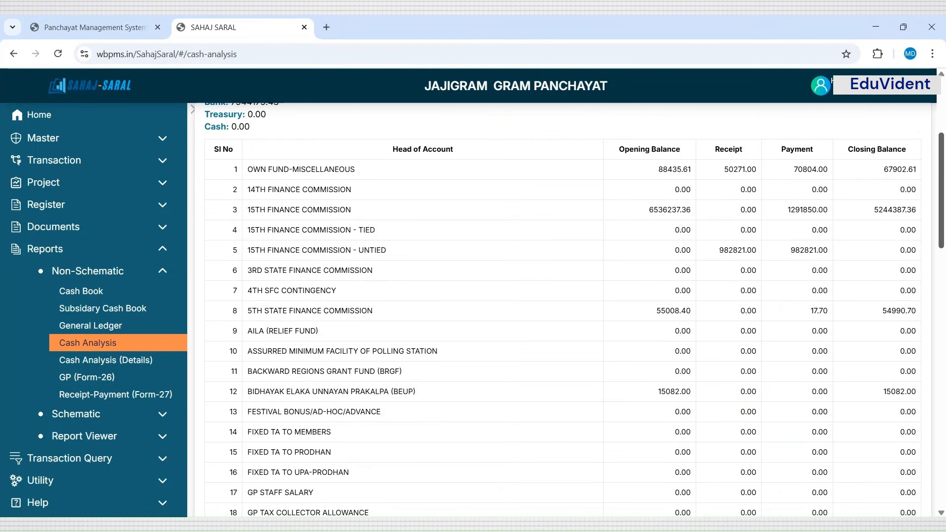
pyautogui.scroll(-15, 561, 310)
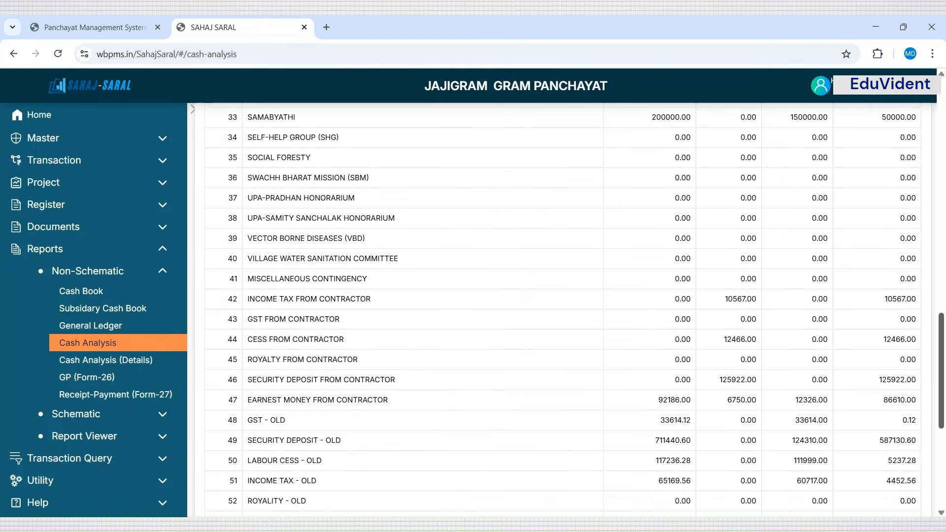
pyautogui.scroll(-1, 562, 310)
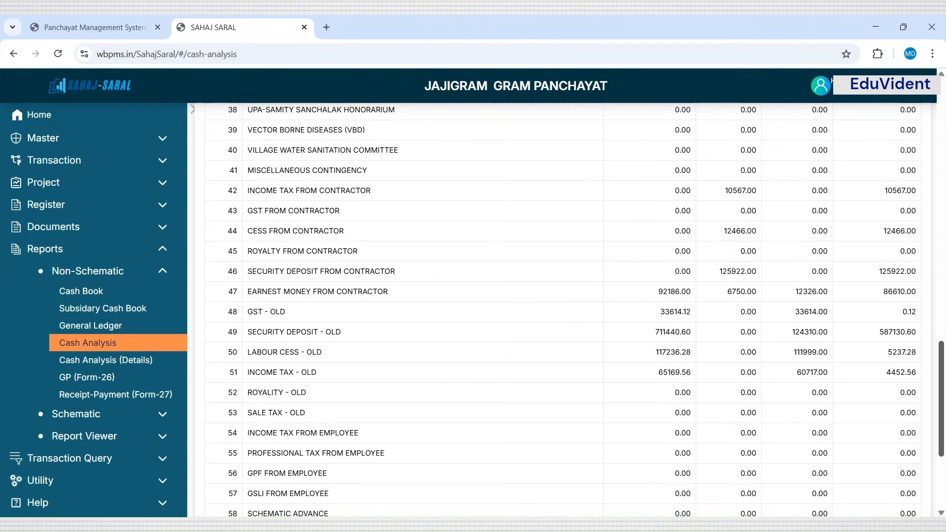
pyautogui.scroll(-2, 562, 311)
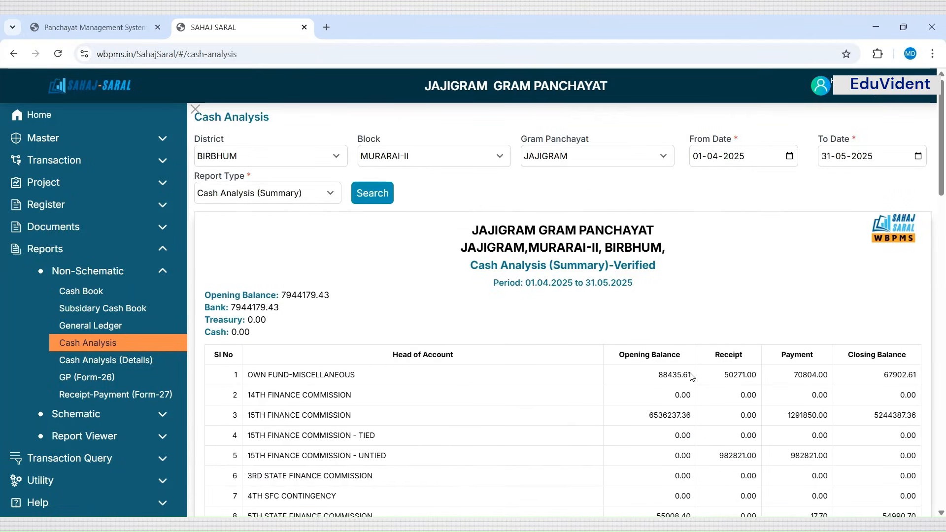
# Step: Compare the contractor GST, cess and security deposit heads with the matching OLD deduction heads in the summary
pyautogui.moveTo(941, 194); pyautogui.dragTo(941, 444)
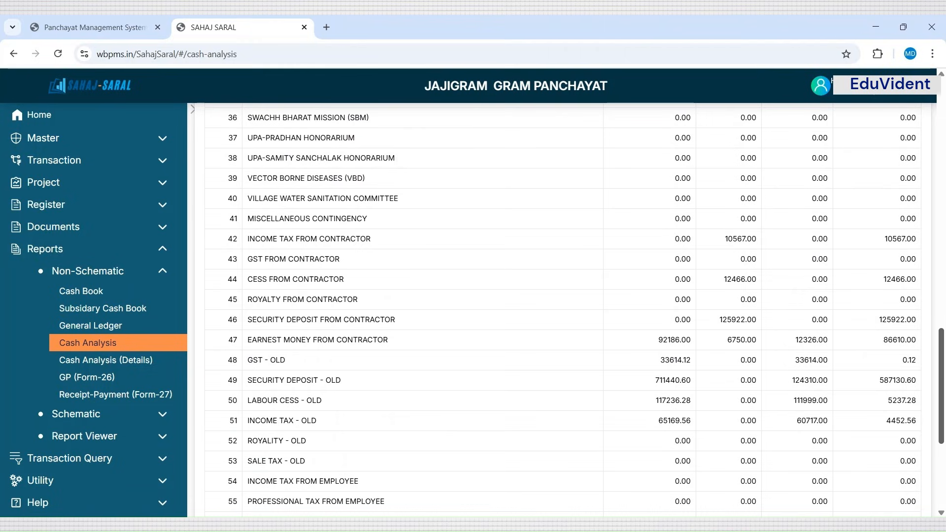
pyautogui.doubleClick(254, 259)
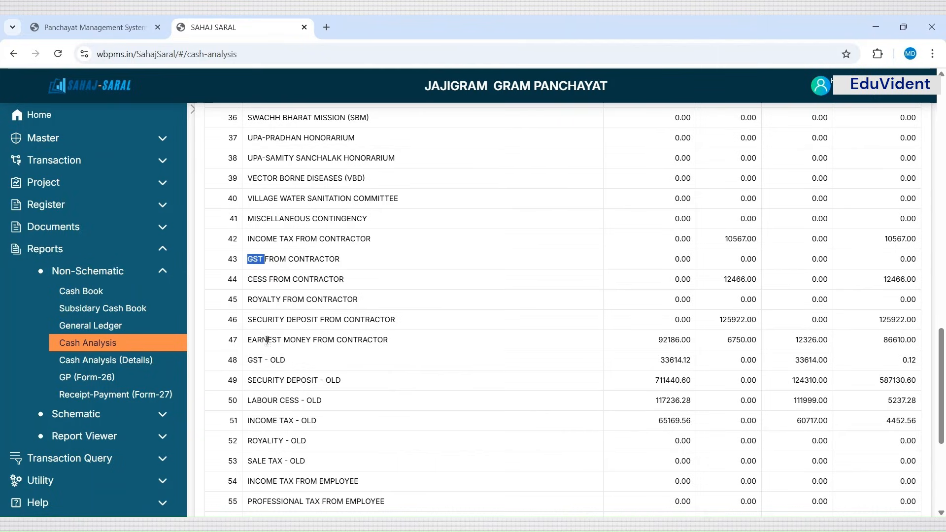
pyautogui.doubleClick(256, 359)
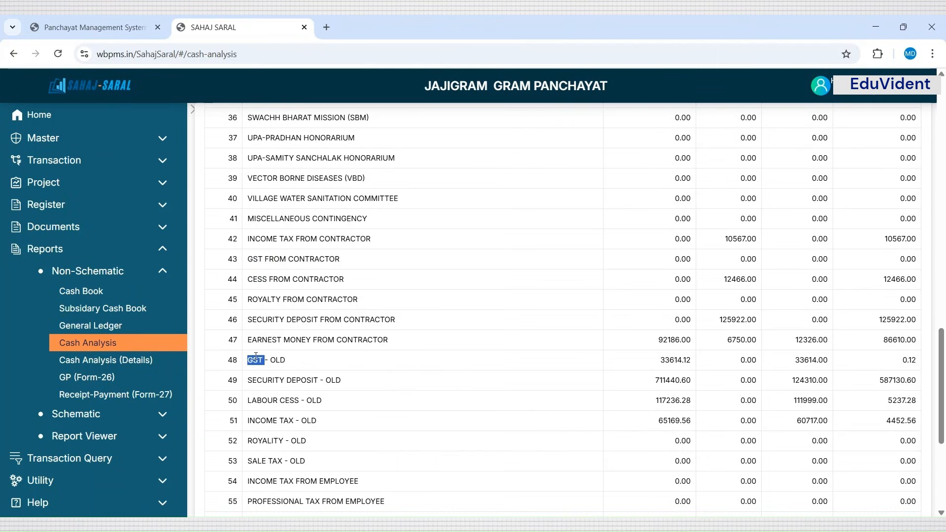
pyautogui.doubleClick(257, 279)
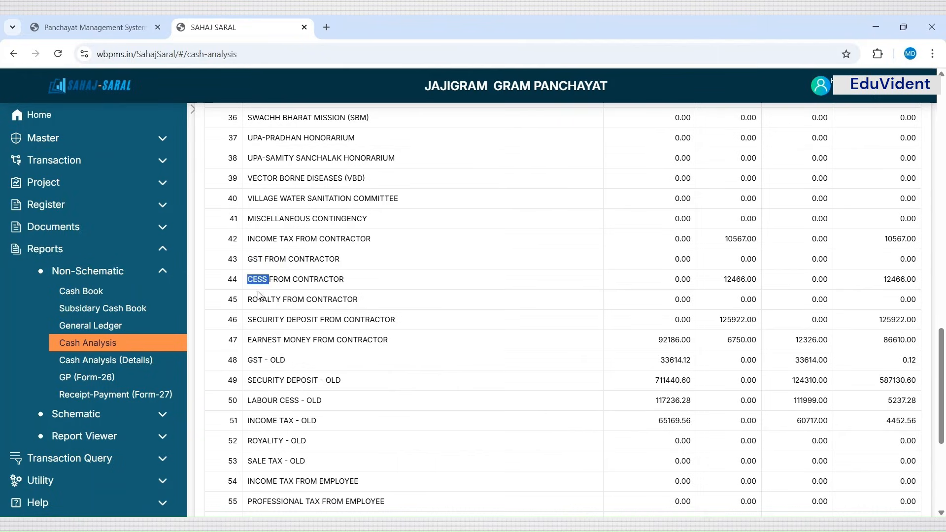
pyautogui.doubleClick(260, 400)
pyautogui.click(262, 319)
pyautogui.doubleClick(263, 319)
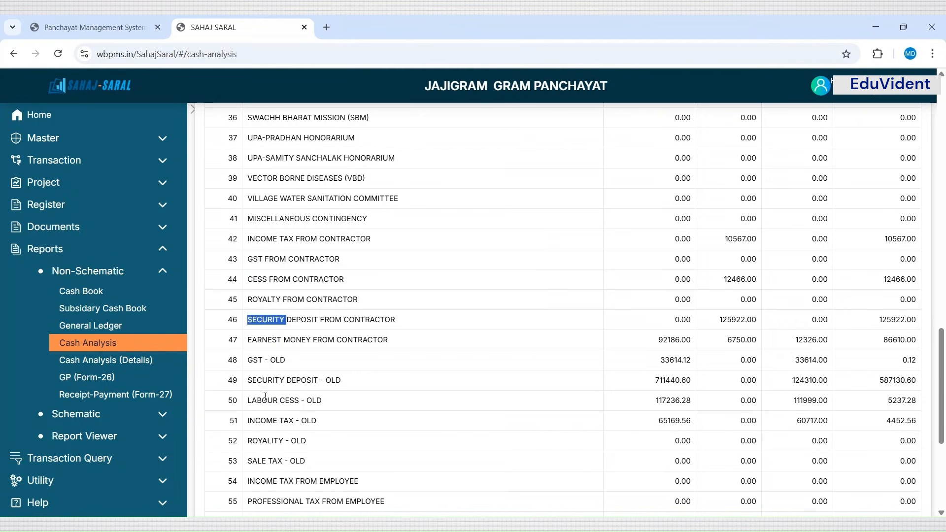
pyautogui.doubleClick(263, 379)
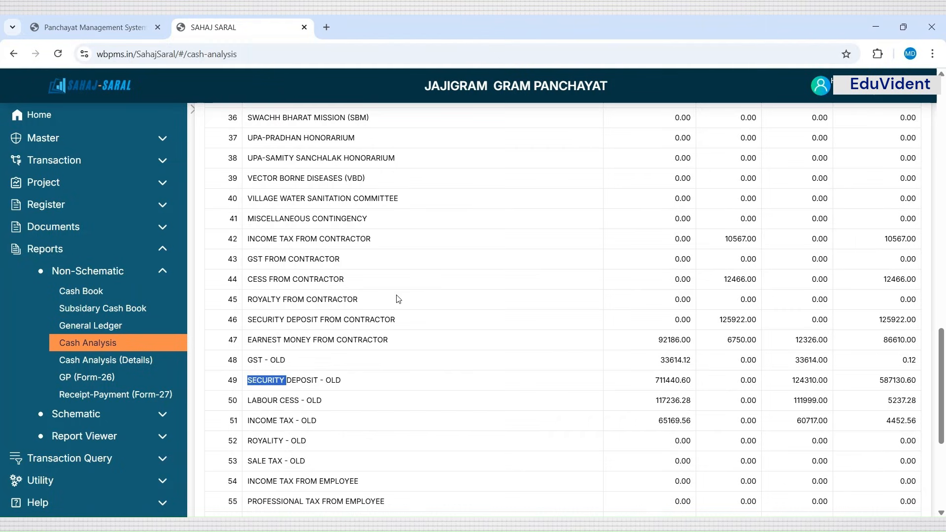
pyautogui.doubleClick(254, 360)
pyautogui.doubleClick(263, 381)
pyautogui.doubleClick(266, 400)
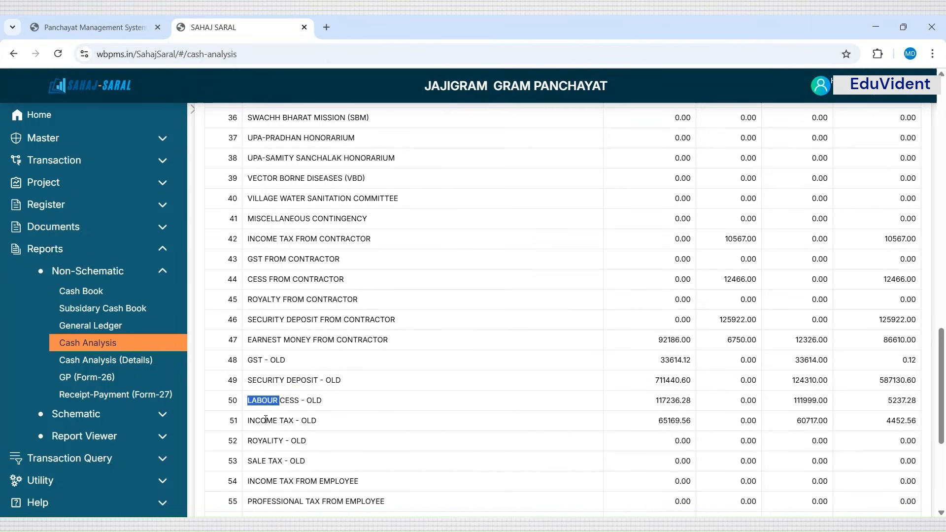
pyautogui.doubleClick(266, 420)
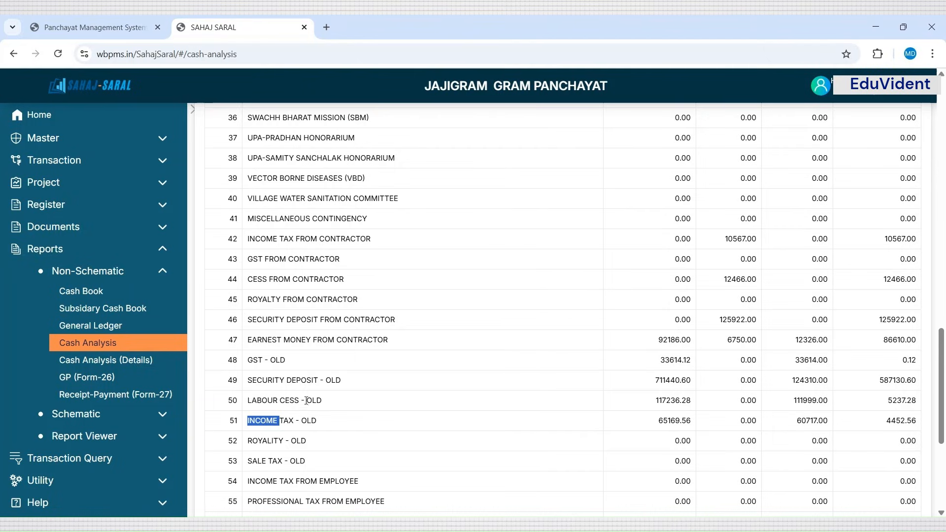
# Step: Go through the GST, Security Deposit, Labour Cess and Income Tax heads marked OLD
pyautogui.click(268, 360)
pyautogui.moveTo(247, 380); pyautogui.dragTo(326, 380)
pyautogui.moveTo(252, 400); pyautogui.dragTo(316, 401)
pyautogui.moveTo(253, 420); pyautogui.dragTo(315, 418)
# Step: Go through the Income Tax, GST, Cess and Security Deposit From Contractor heads in the summary
pyautogui.moveTo(249, 238); pyautogui.dragTo(374, 249)
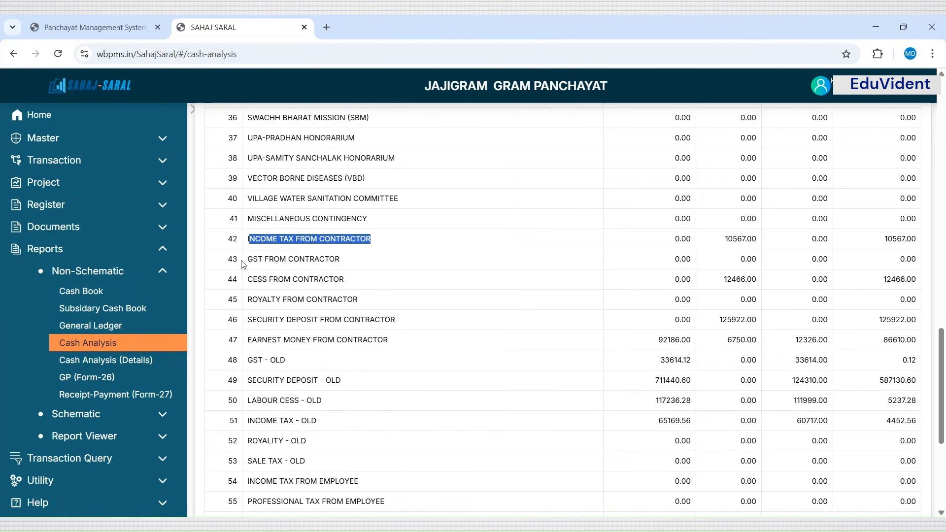
pyautogui.moveTo(249, 259); pyautogui.dragTo(348, 267)
pyautogui.moveTo(248, 280); pyautogui.dragTo(347, 282)
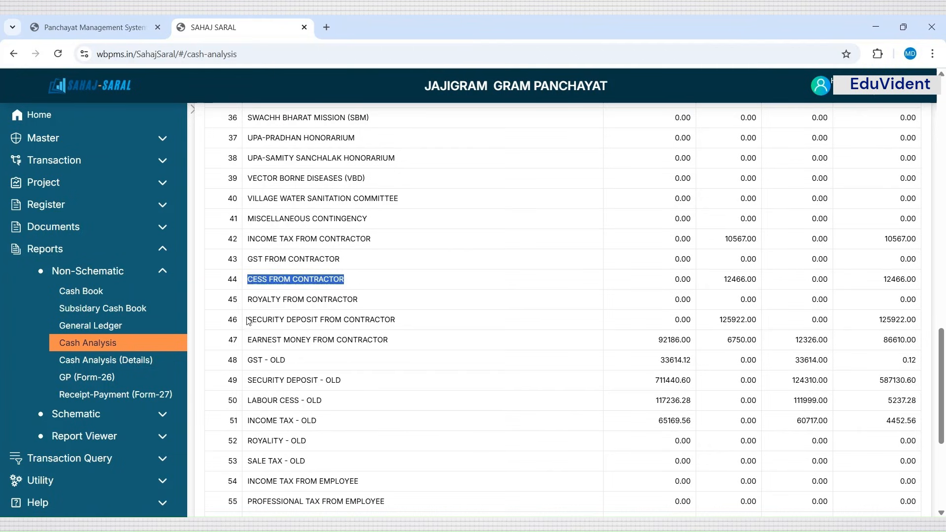
pyautogui.moveTo(248, 320); pyautogui.dragTo(399, 324)
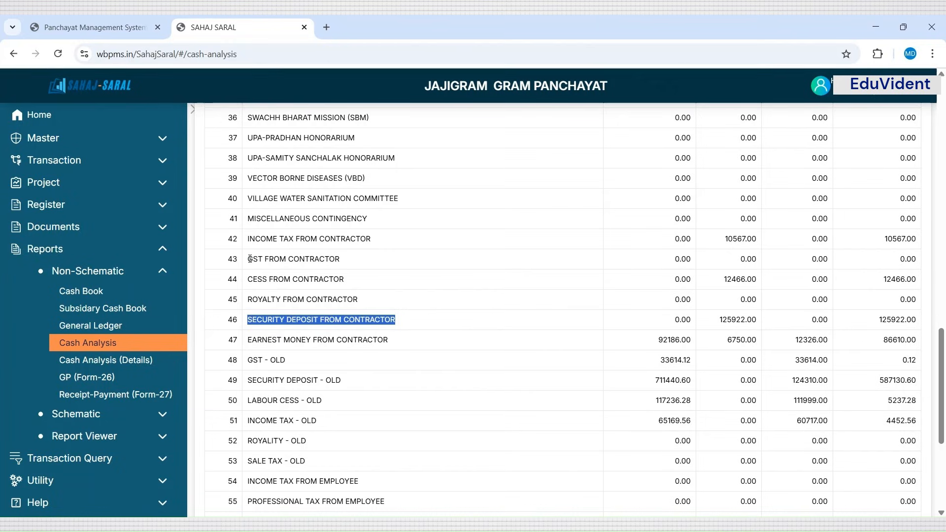
pyautogui.moveTo(250, 259); pyautogui.dragTo(359, 265)
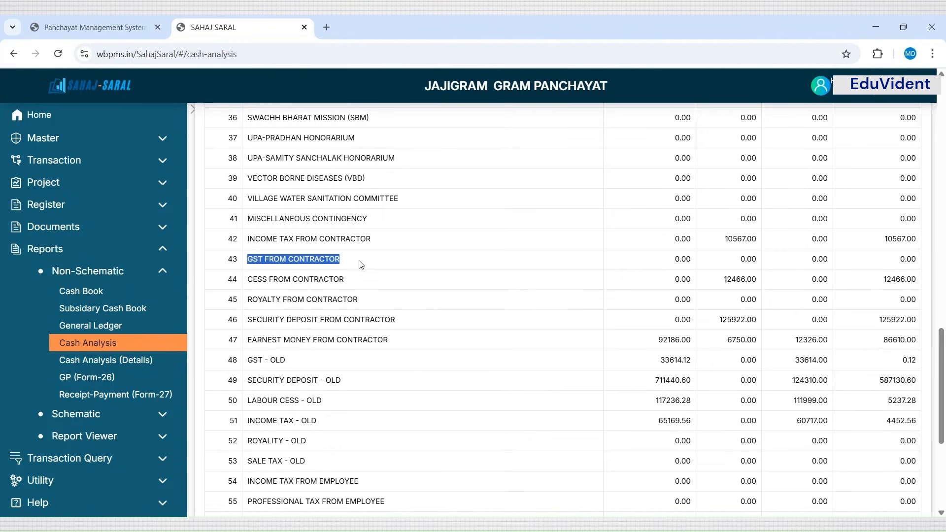
pyautogui.moveTo(251, 279); pyautogui.dragTo(356, 280)
pyautogui.moveTo(247, 320); pyautogui.dragTo(399, 325)
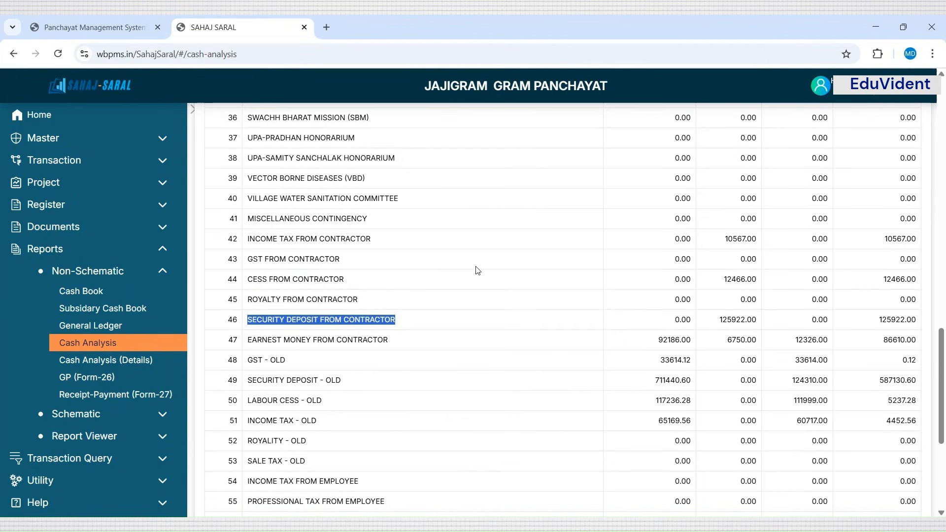
pyautogui.scroll(-1, 477, 270)
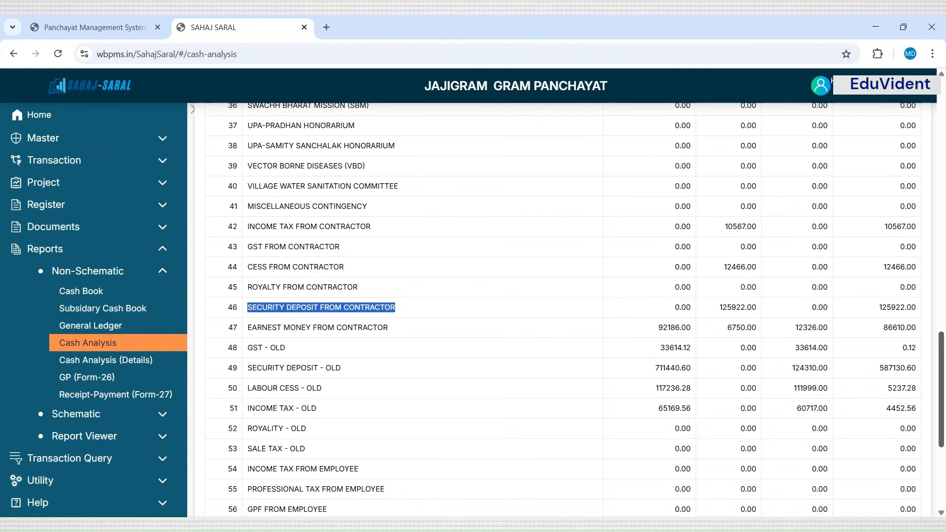
pyautogui.scroll(7, 564, 310)
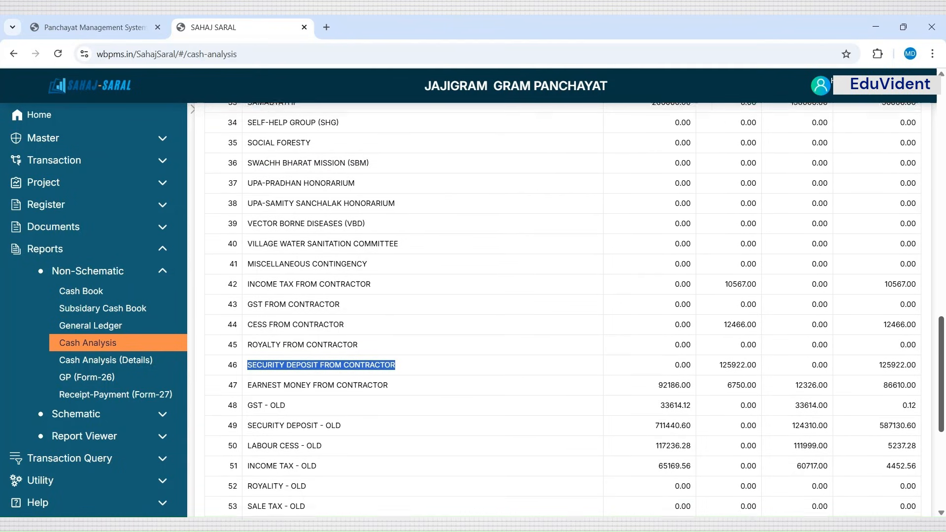
pyautogui.scroll(10, 563, 310)
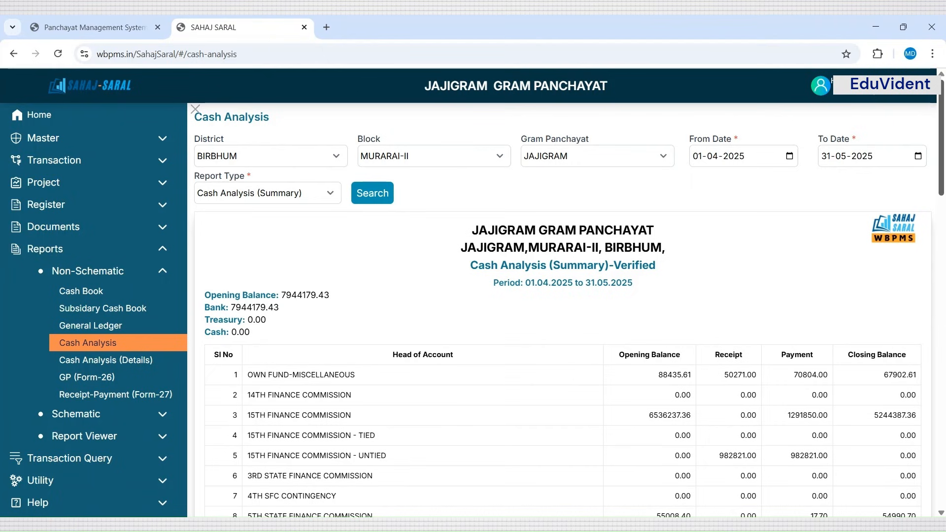
pyautogui.scroll(-2, 941, 148)
pyautogui.scroll(-9, 562, 311)
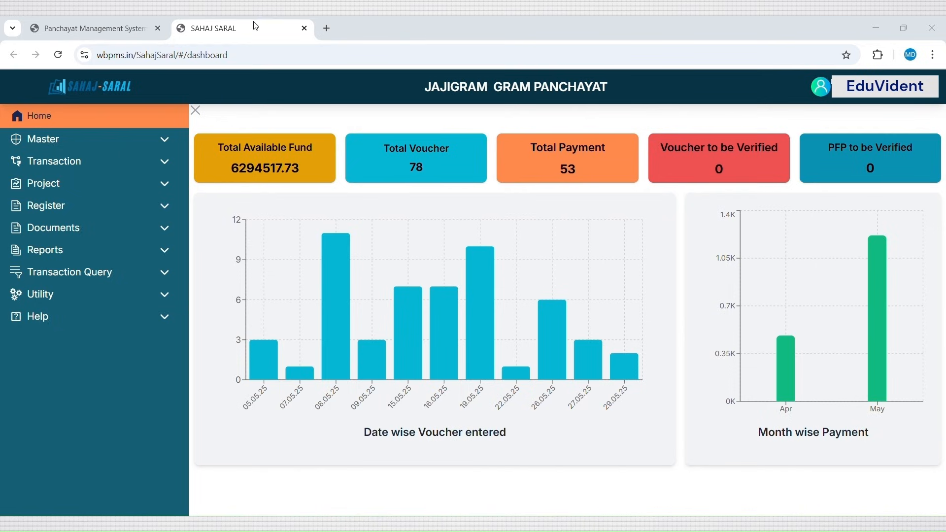
# Step: Open a new Pass for Payment entry and set its date to 16-05-2025
pyautogui.click(56, 165)
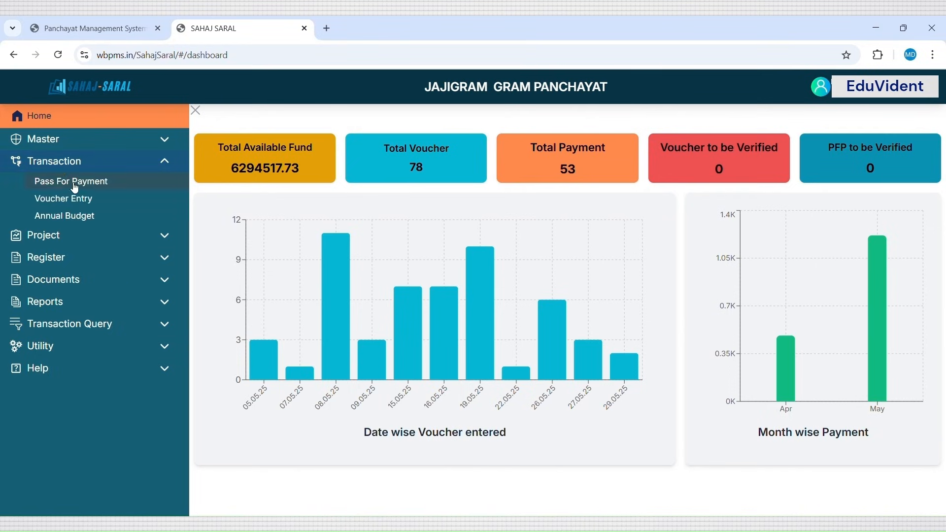
pyautogui.click(78, 183)
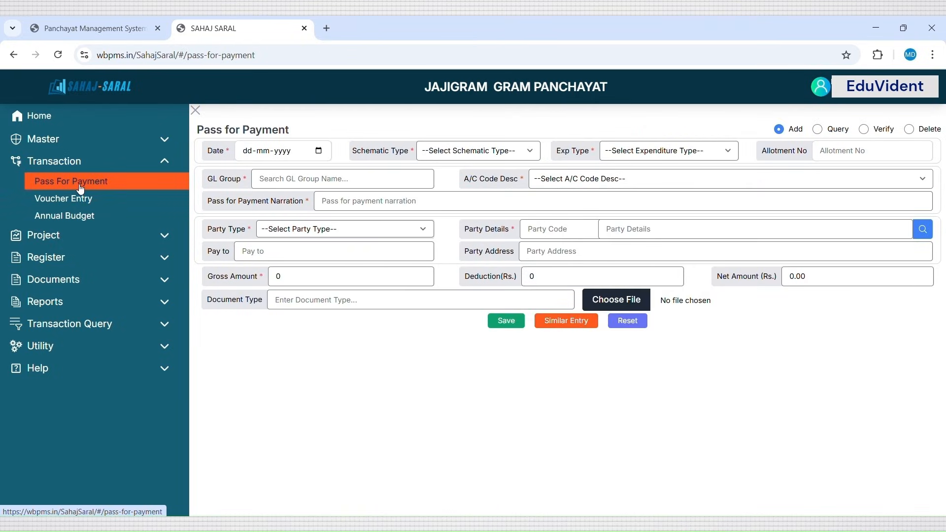
pyautogui.click(319, 151)
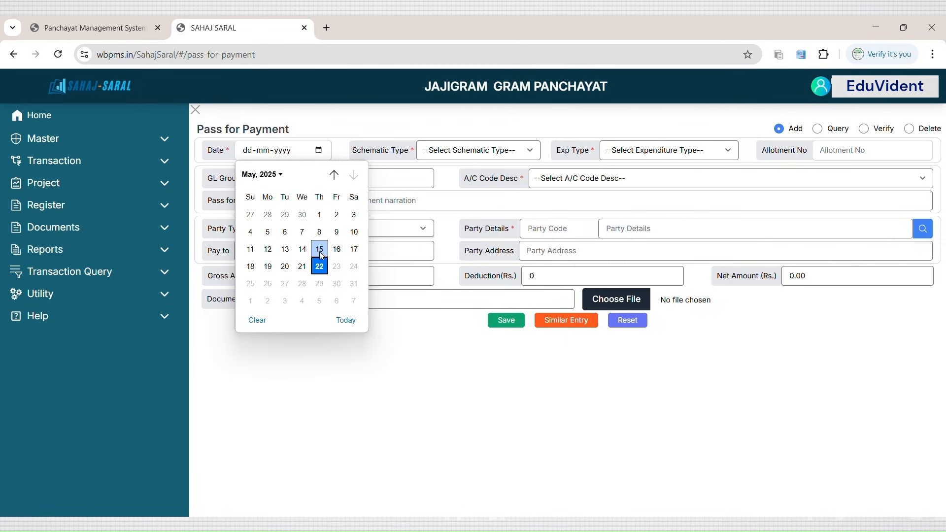
pyautogui.click(338, 249)
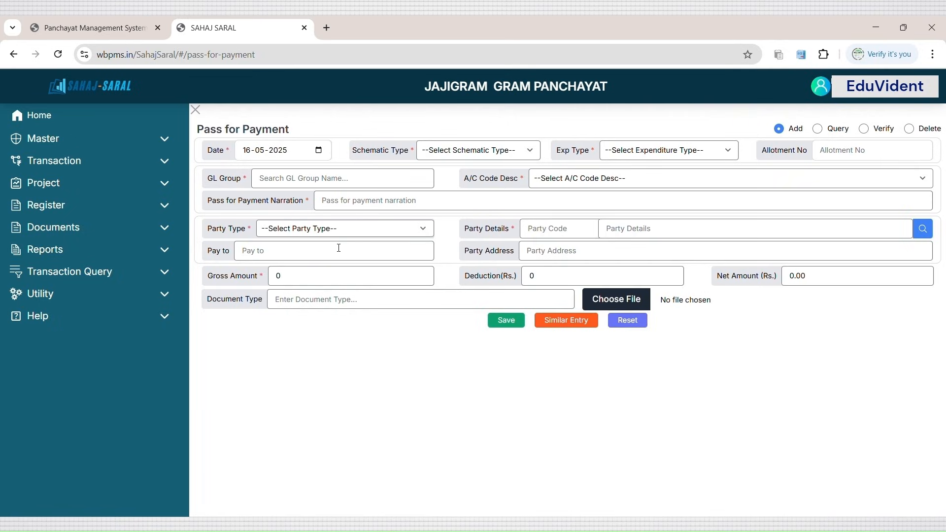
# Step: Set the entry's schematic type to None and its expenditure type to Others
pyautogui.click(506, 152)
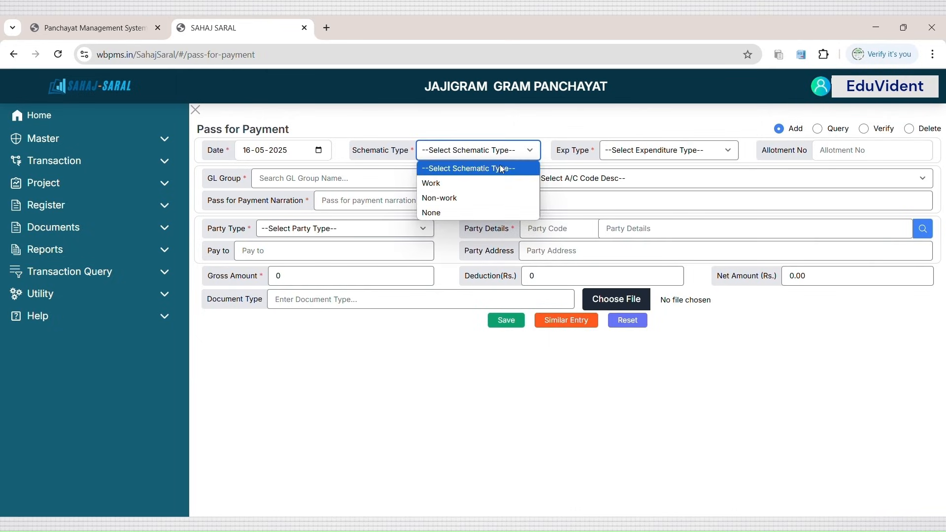
pyautogui.click(489, 212)
pyautogui.click(668, 152)
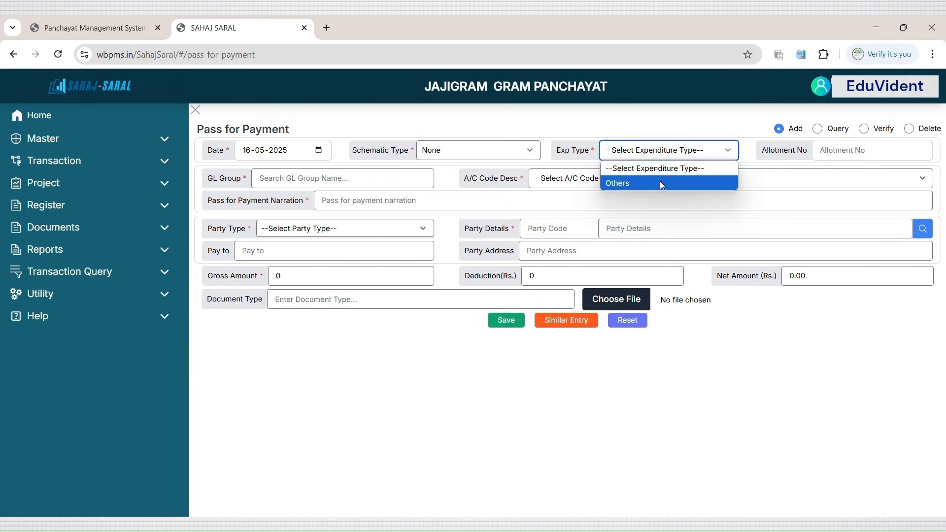
pyautogui.click(661, 185)
# Step: Assign the GL group SECURITY DEPOSIT - OLD and the account code 202603002-Payment-PRI-Deduction-Security Deposit - Old
pyautogui.click(284, 182)
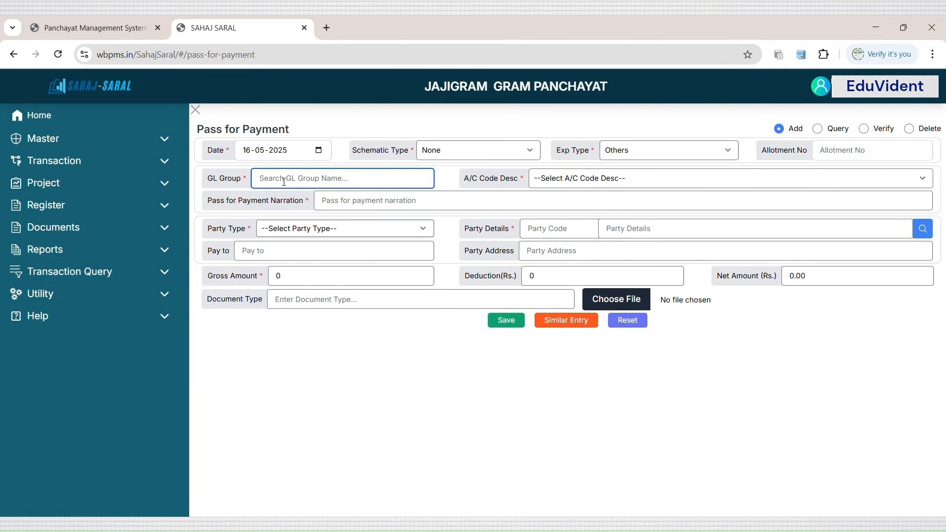
pyautogui.write('1')
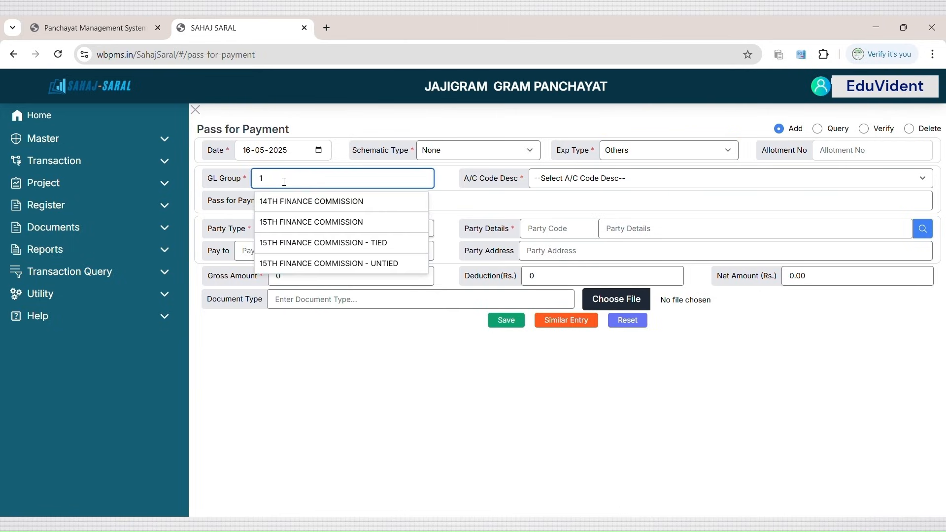
pyautogui.press('BackSpace')
pyautogui.write('SE')
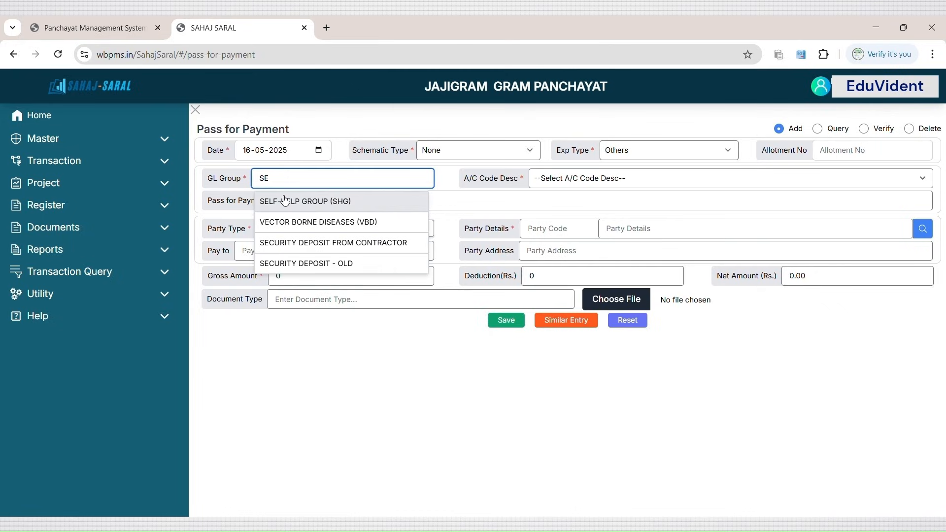
pyautogui.click(308, 261)
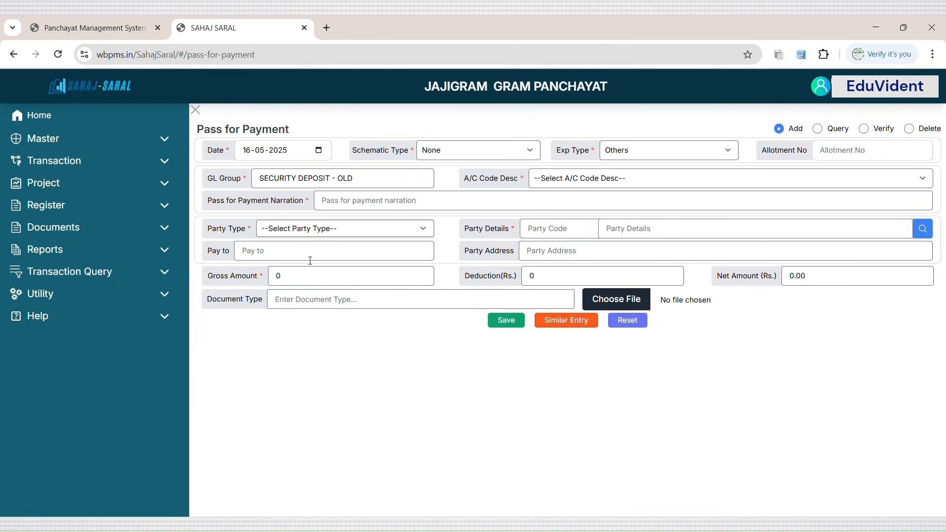
pyautogui.click(582, 178)
pyautogui.click(587, 211)
# Step: Enter the payment narration "SECURITY DEPOSIT FOR NIT-10/2024-25 SL 9"
pyautogui.click(442, 197)
pyautogui.write('SECUI')
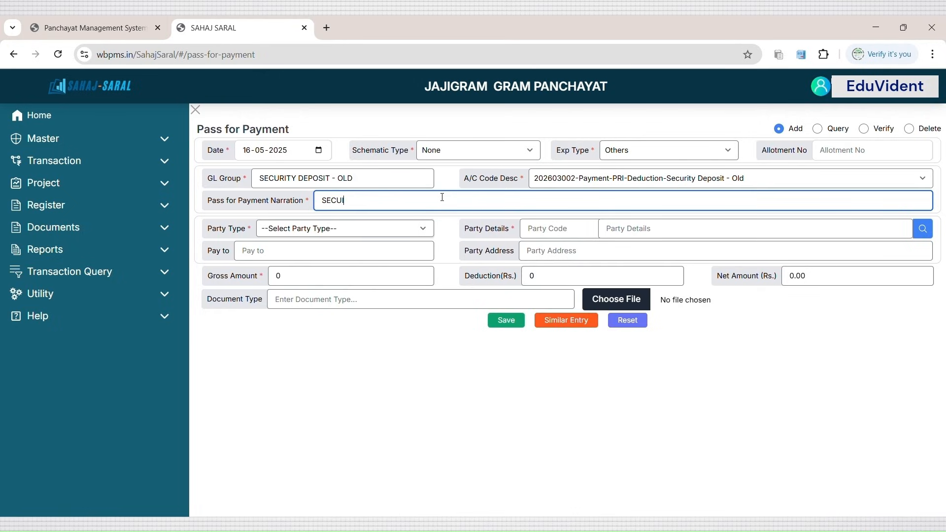
pyautogui.press('BackSpace')
pyautogui.write('RITY DEPOSIT O')
pyautogui.press('BackSpace')
pyautogui.write('FOR NIT-10/2024-25 ')
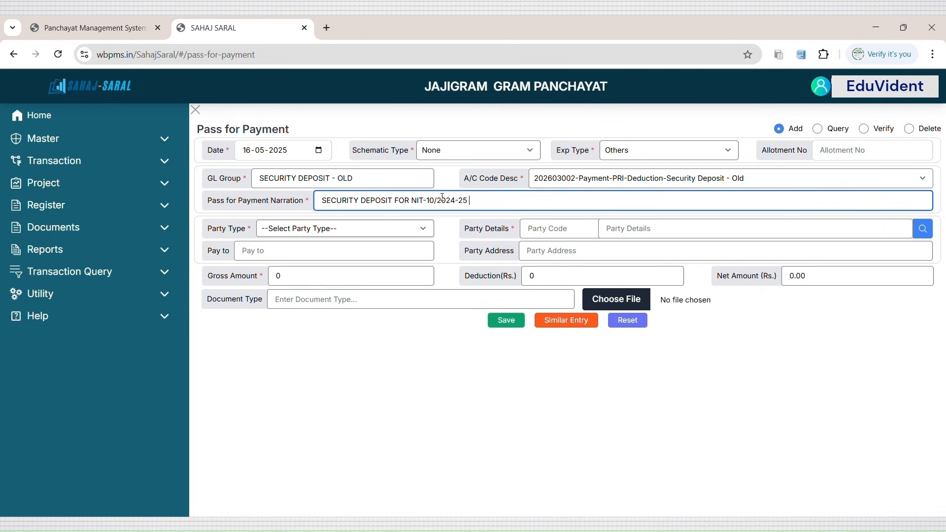
pyautogui.write('SL 9')
pyautogui.hotkey('ctrl', 'a')
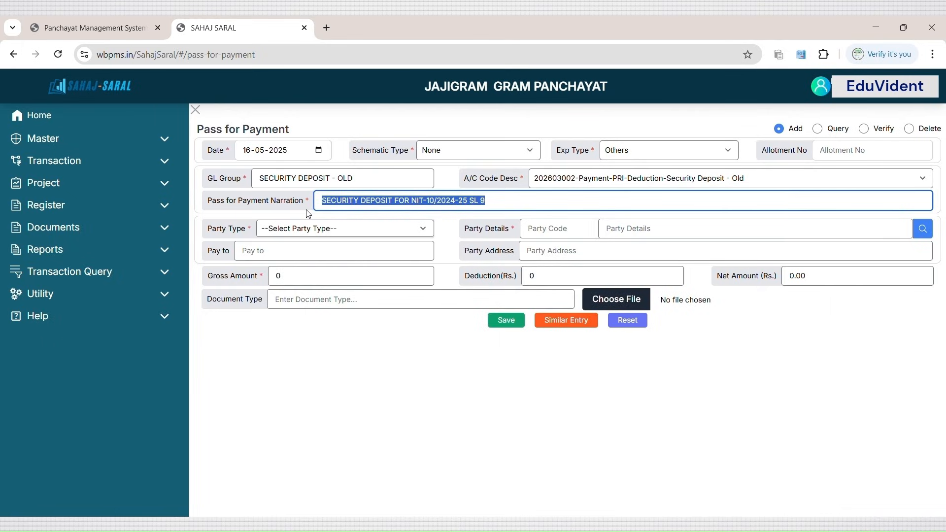
pyautogui.click(538, 196)
# Step: Set the party type to Contractor, and retrieve the payee by contractor name to fill in the party details
pyautogui.click(281, 230)
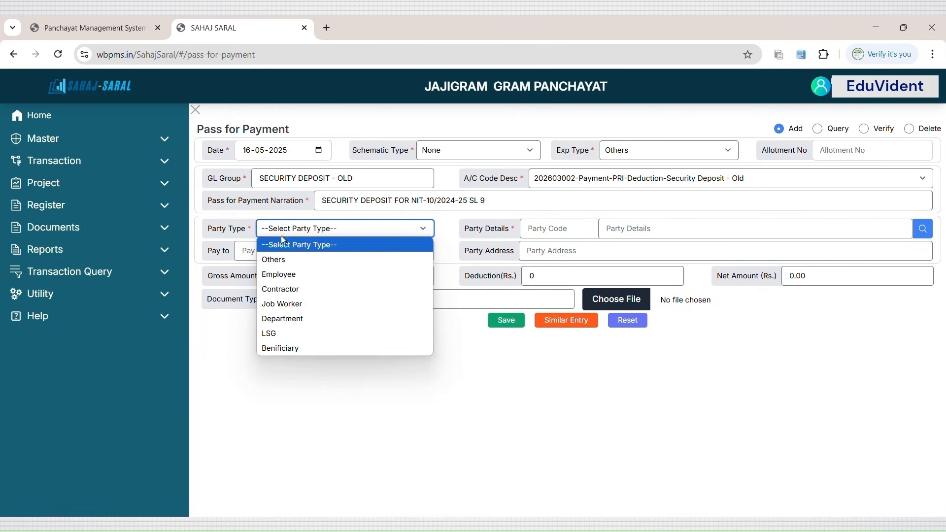
pyautogui.click(315, 289)
pyautogui.click(923, 229)
pyautogui.click(436, 219)
pyautogui.write('GOLA')
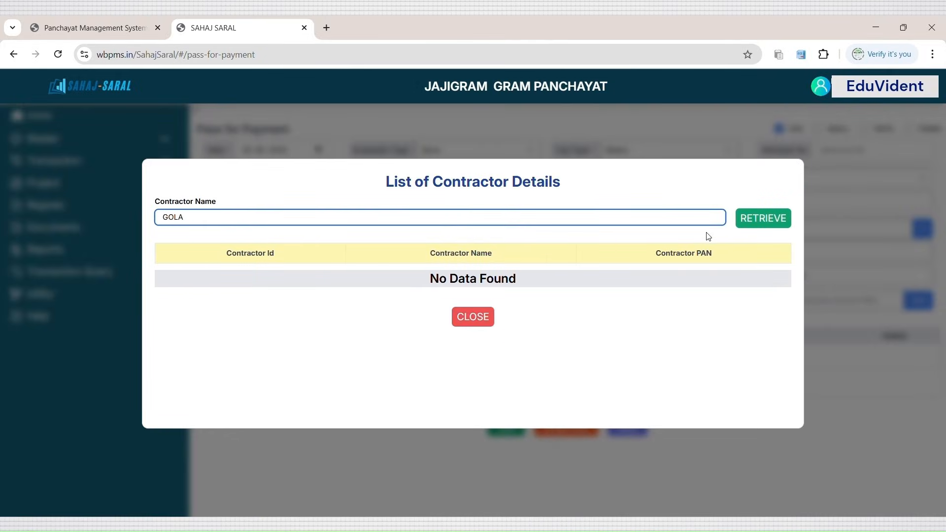
pyautogui.click(756, 221)
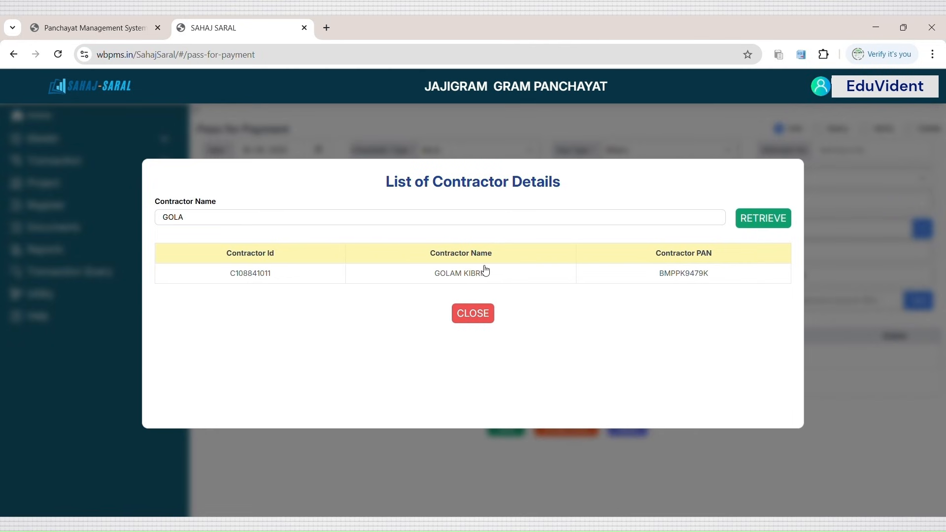
pyautogui.click(473, 274)
# Step: Save the security deposit payment with a gross amount of 24423, and reset the form
pyautogui.moveTo(292, 274); pyautogui.dragTo(242, 273)
pyautogui.write('24423')
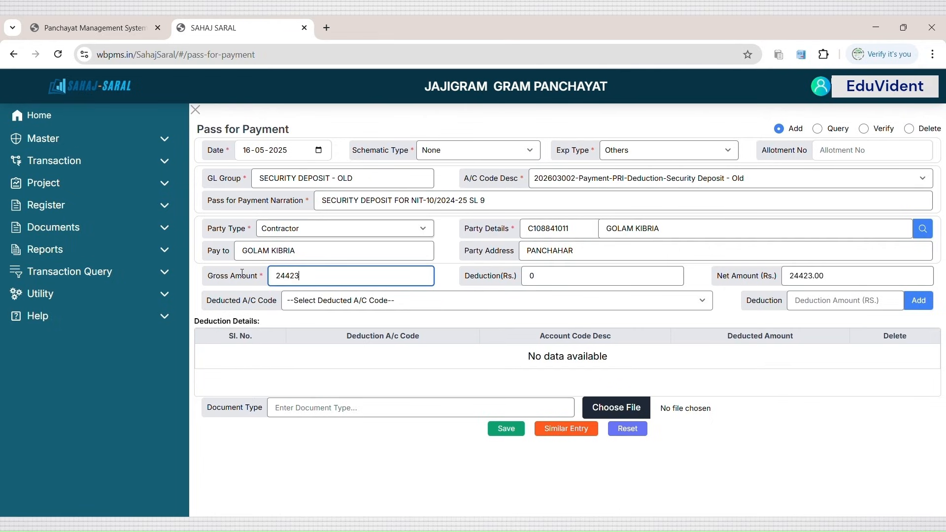
pyautogui.click(511, 427)
pyautogui.click(445, 312)
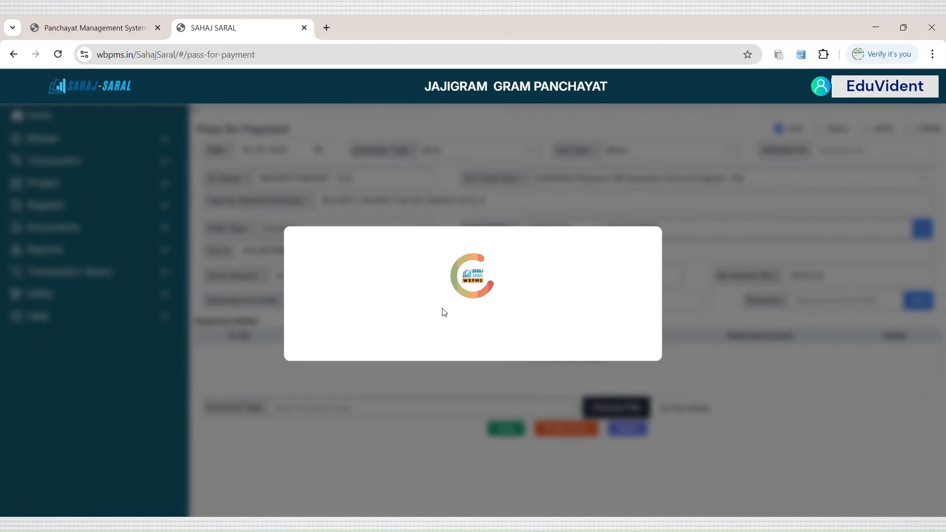
pyautogui.click(491, 317)
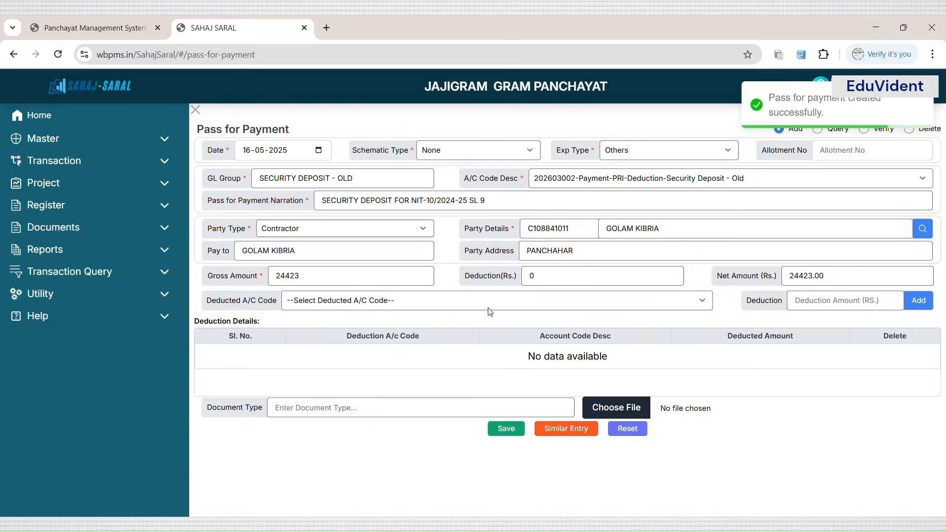
pyautogui.click(628, 433)
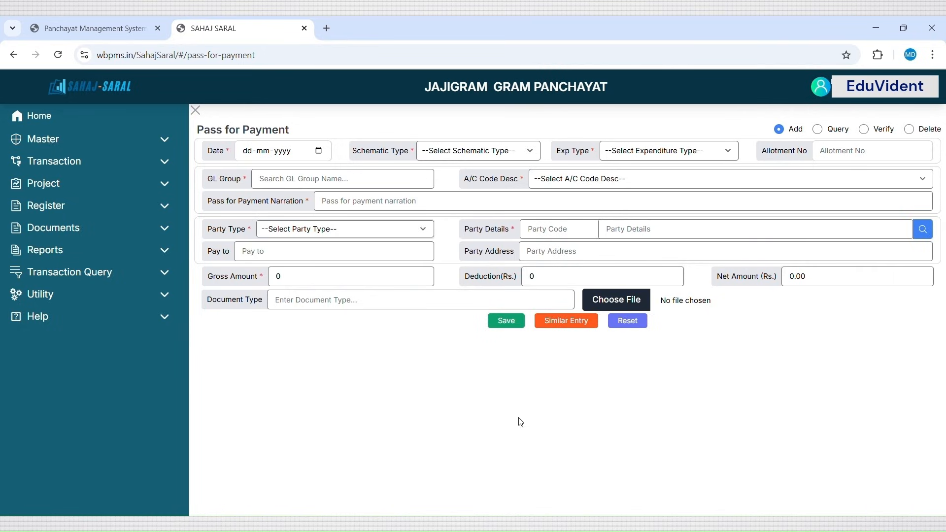
# Step: Date the new Pass for Payment entry 05-05-2025
pyautogui.click(319, 151)
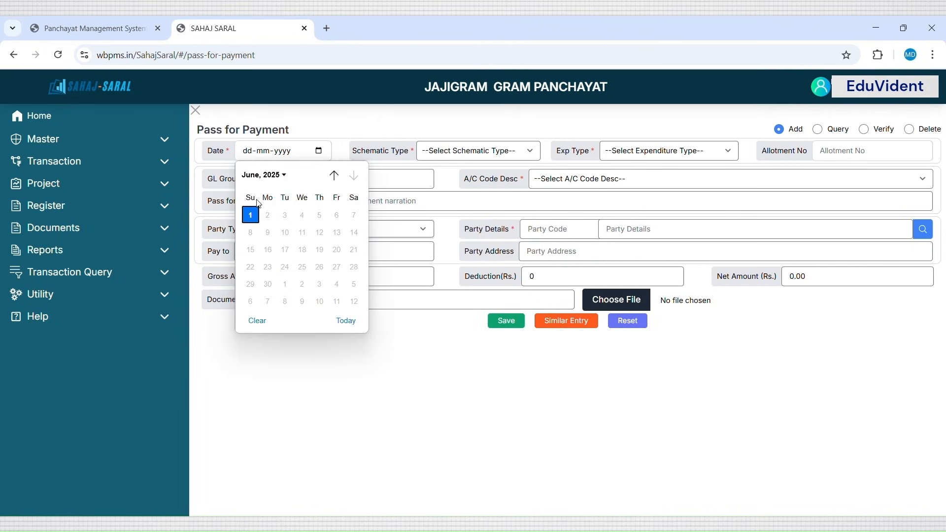
pyautogui.click(334, 176)
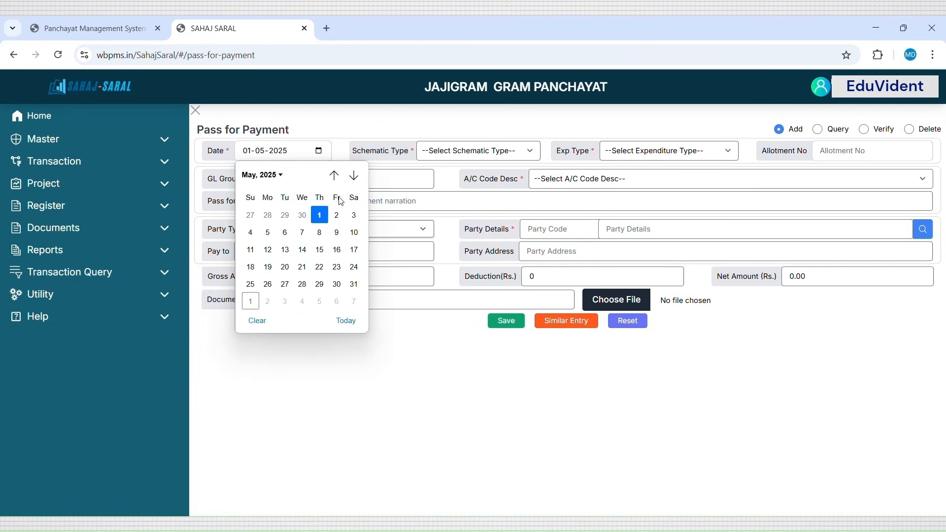
pyautogui.click(274, 237)
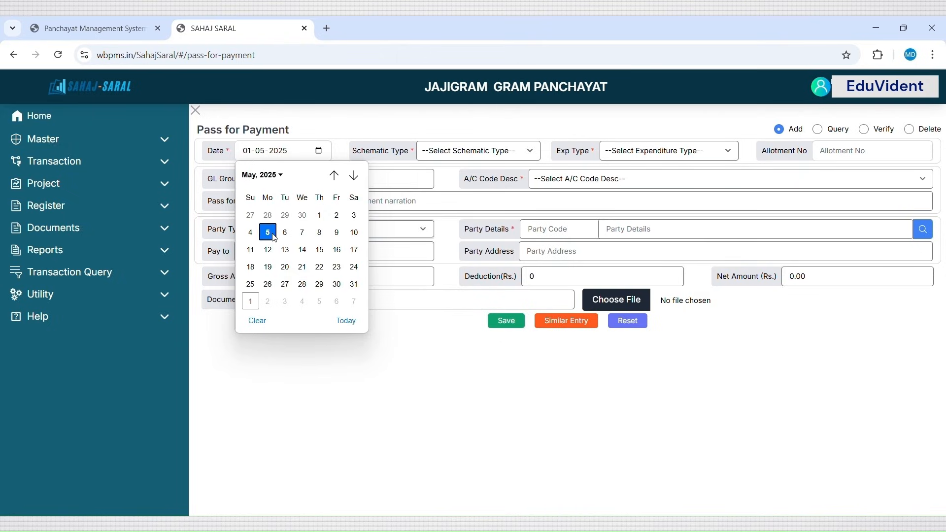
pyautogui.click(274, 237)
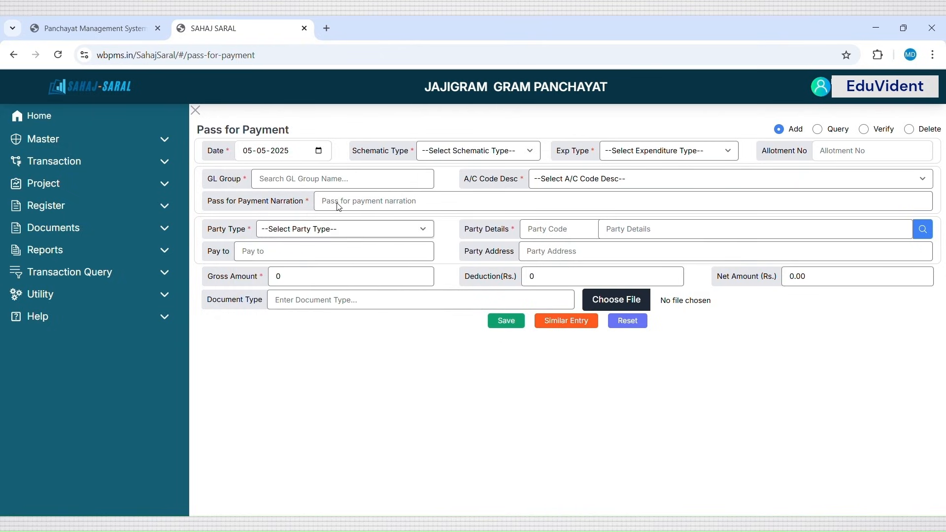
# Step: Choose None as the schematic type and Others as the expenditure type for the 05-05-2025 entry
pyautogui.click(516, 155)
pyautogui.click(473, 210)
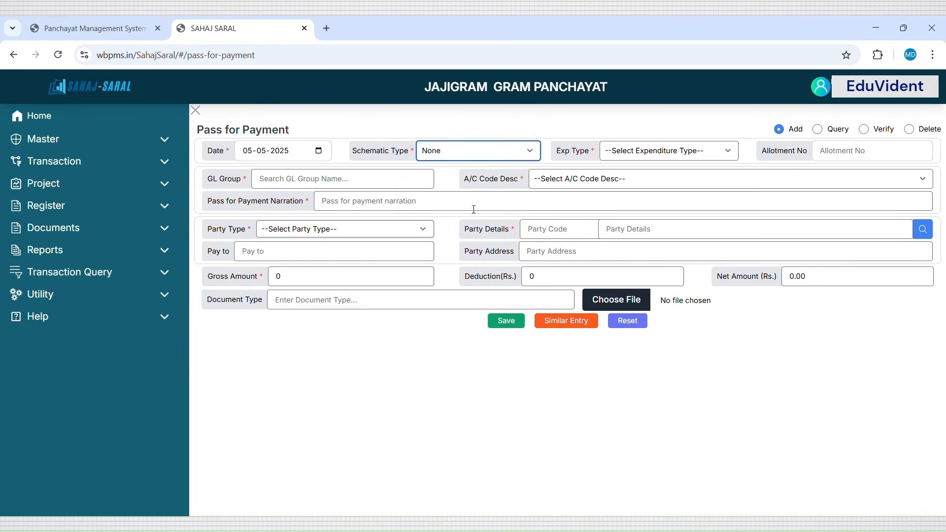
pyautogui.click(646, 156)
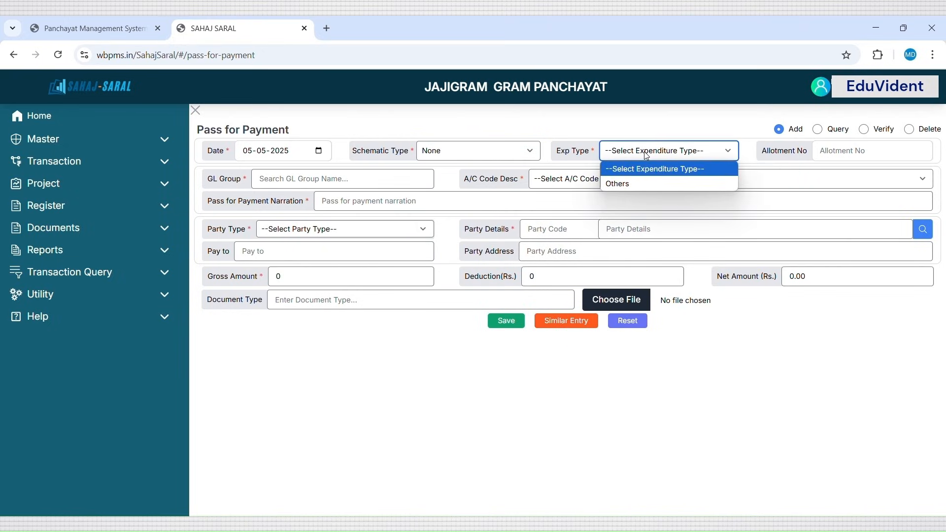
pyautogui.click(643, 184)
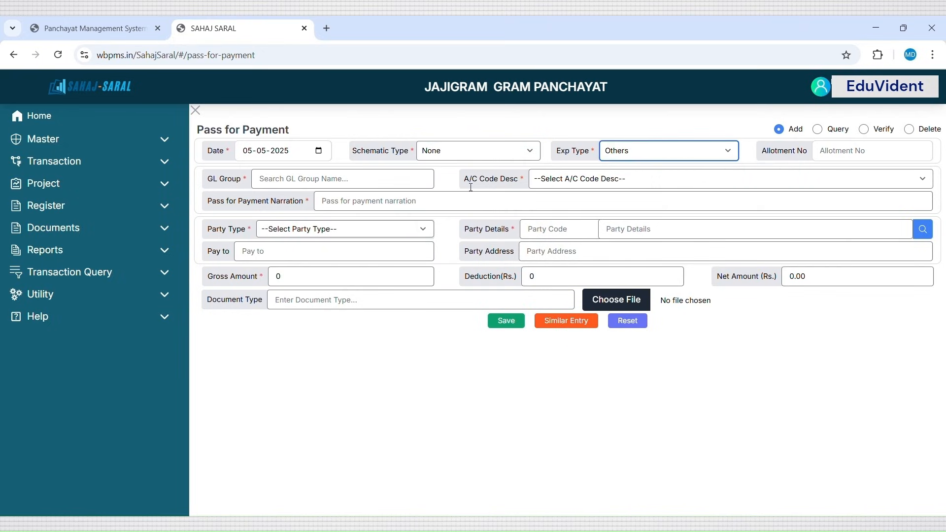
# Step: Assign the GL group INCOME TAX - OLD and the account code 202603004-Payment-PRI-Deduction-Income Tax - Old
pyautogui.click(376, 185)
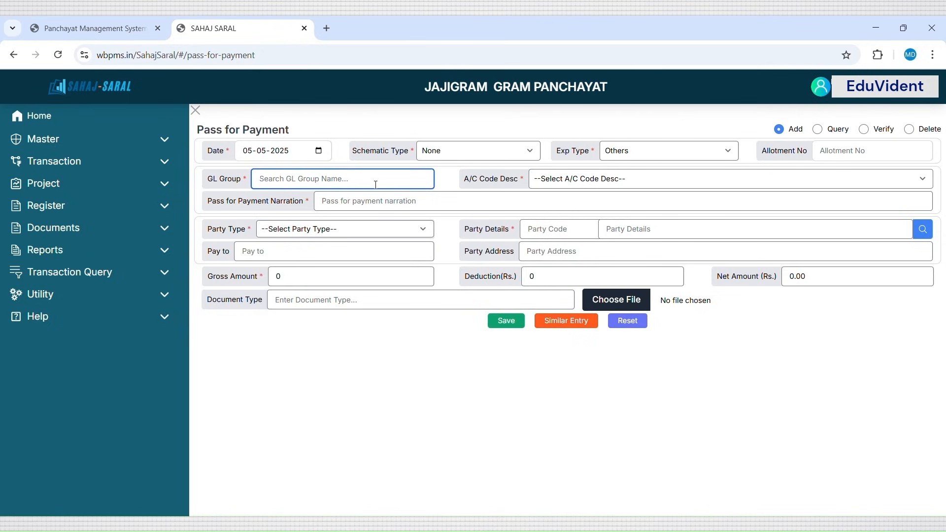
pyautogui.write('INCOME')
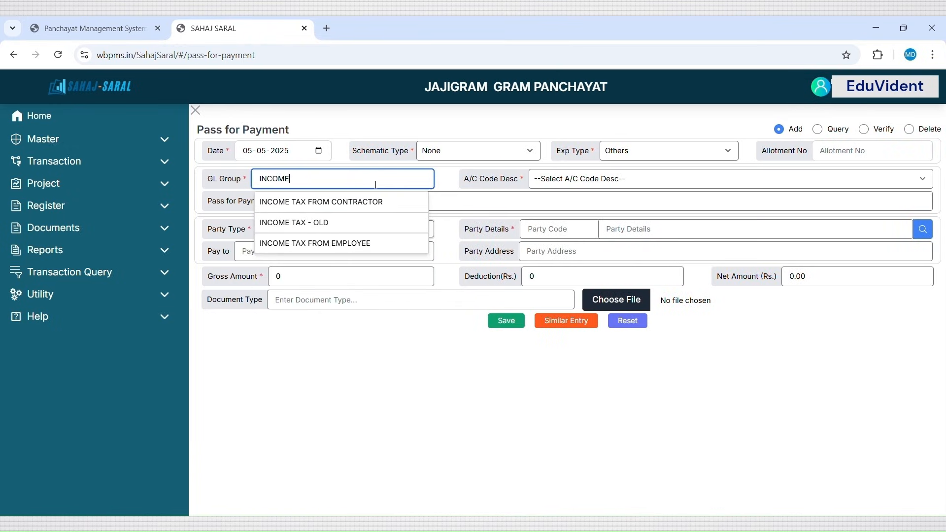
pyautogui.click(339, 224)
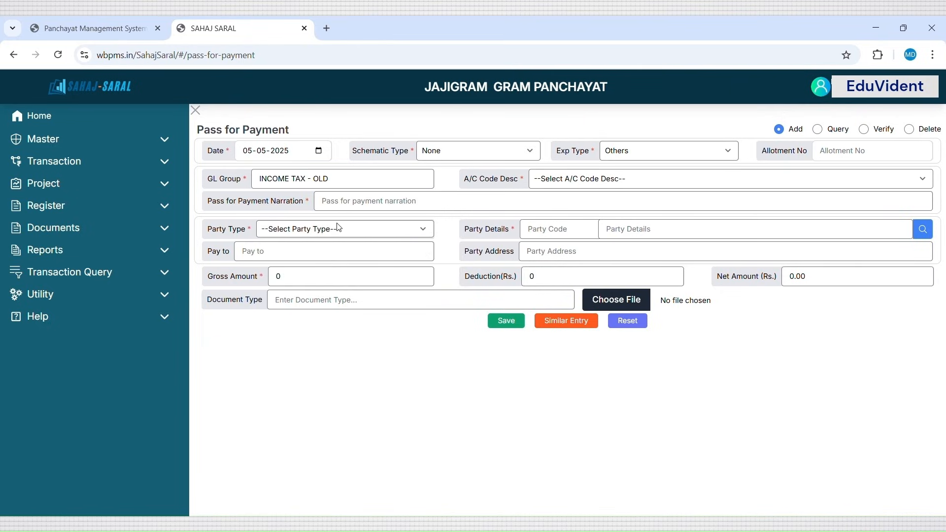
pyautogui.click(650, 181)
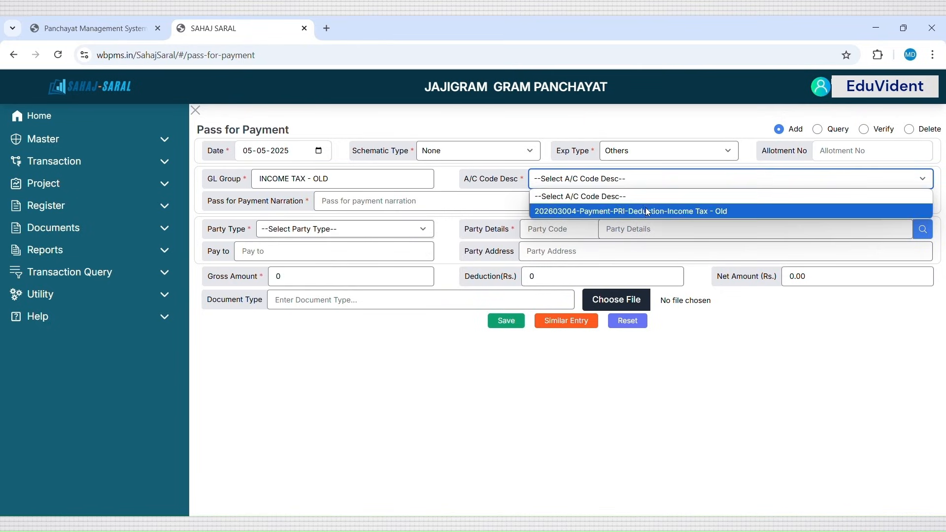
pyautogui.click(647, 213)
# Step: Enter the payment narration "INCOME TAX 4TH QTR RETURN"
pyautogui.click(445, 202)
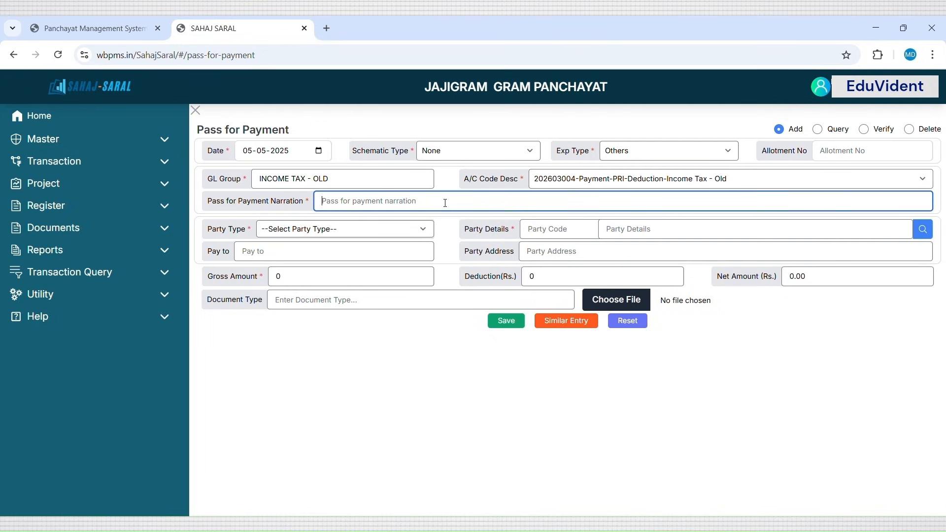
pyautogui.write('INCOME TAX 4TH QTR')
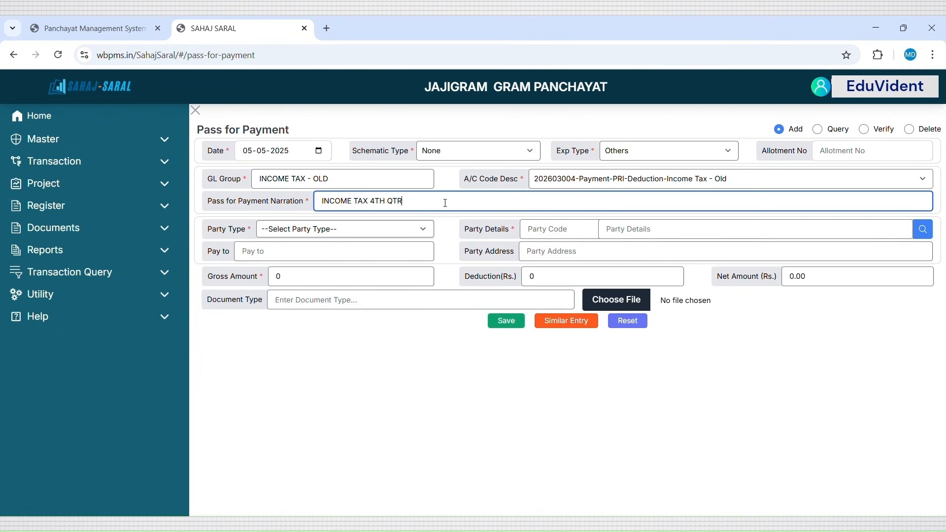
pyautogui.write(' RETURN')
# Step: Set the party type to Department, and pick Income Tax Department from the retrieved department list as the payee
pyautogui.click(381, 234)
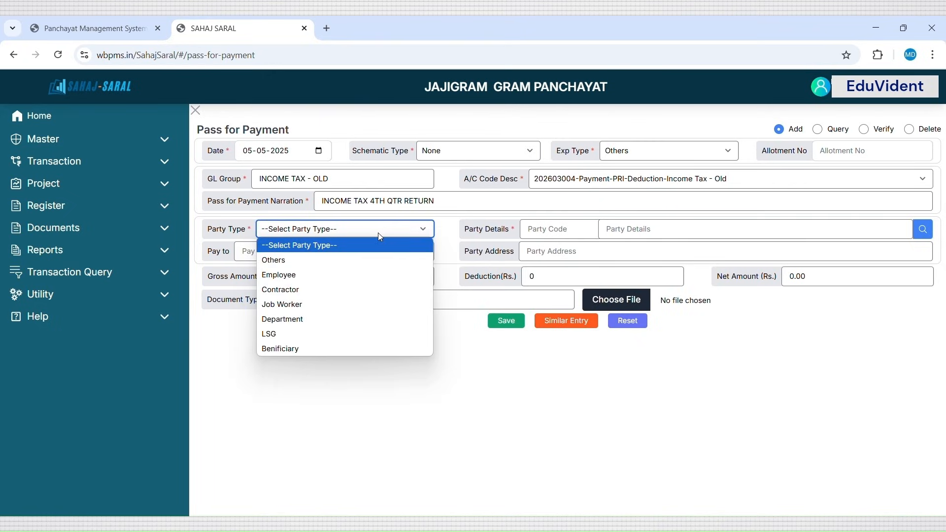
pyautogui.click(350, 320)
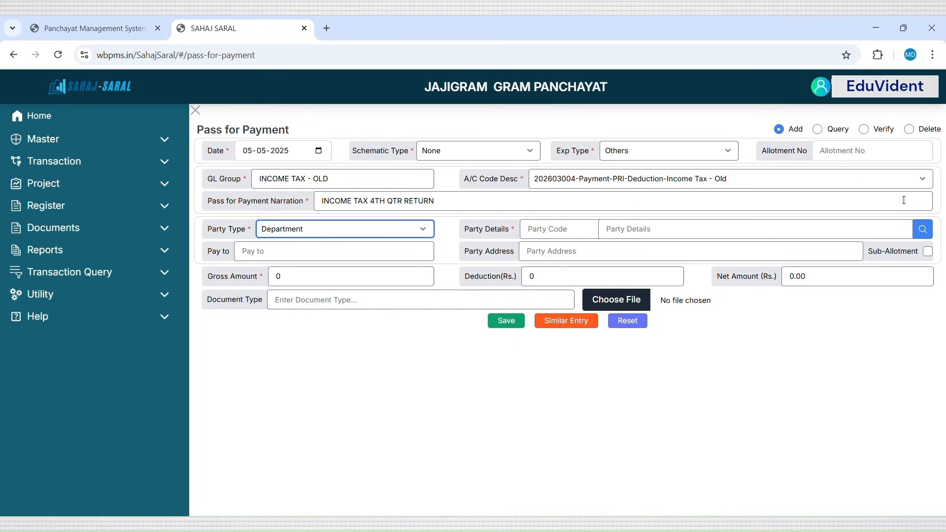
pyautogui.click(926, 231)
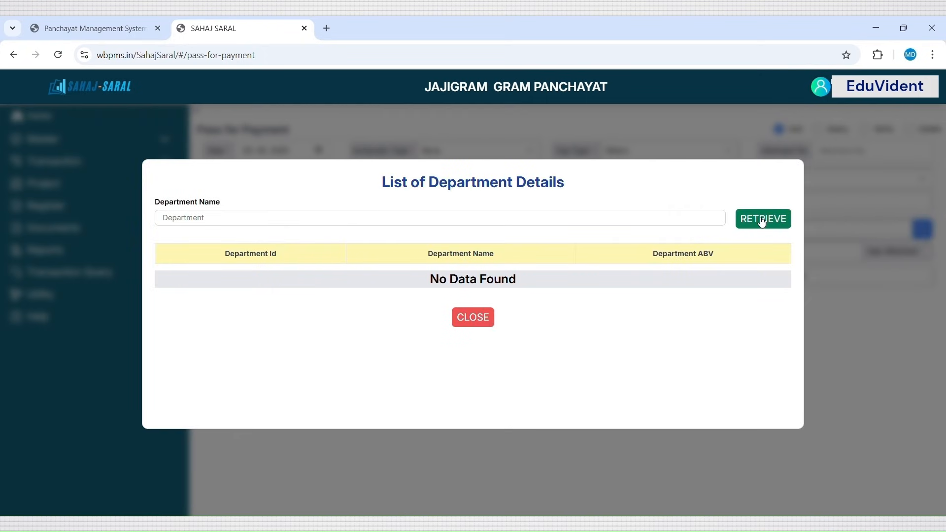
pyautogui.click(762, 221)
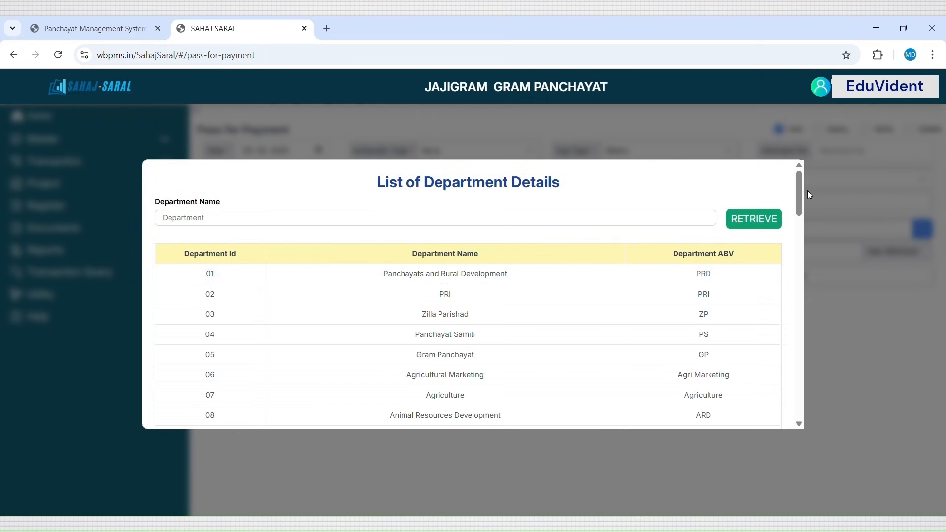
pyautogui.moveTo(802, 190); pyautogui.dragTo(799, 380)
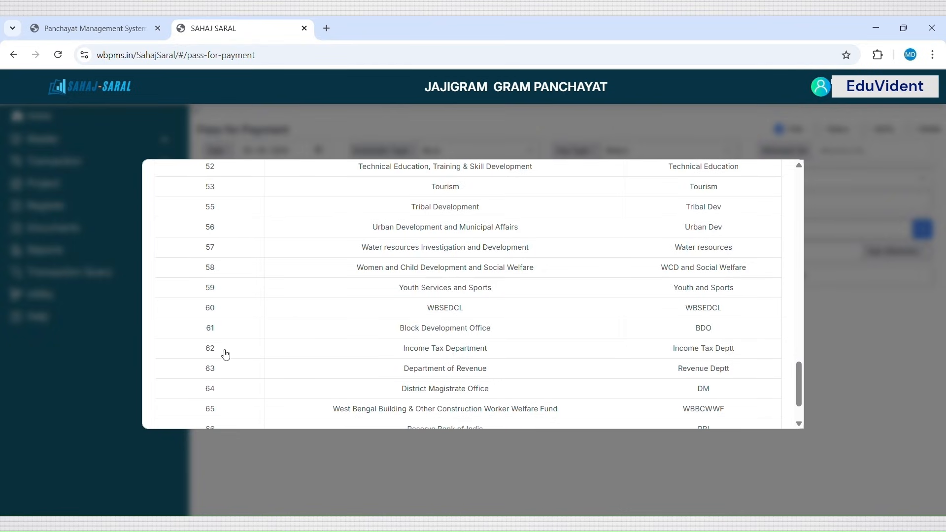
pyautogui.click(483, 352)
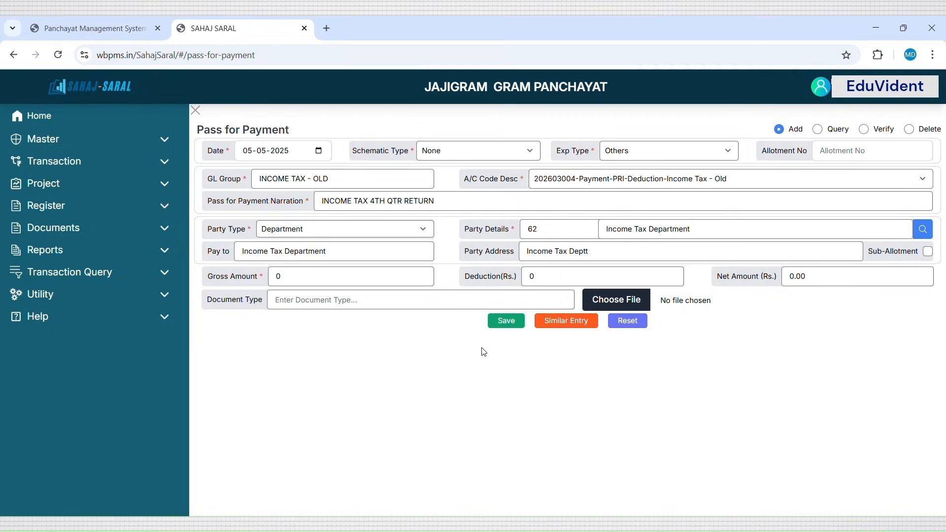
# Step: Set the gross amount to 8374, and call up the save confirmation but close it without submitting
pyautogui.click(321, 274)
pyautogui.press('BackSpace')
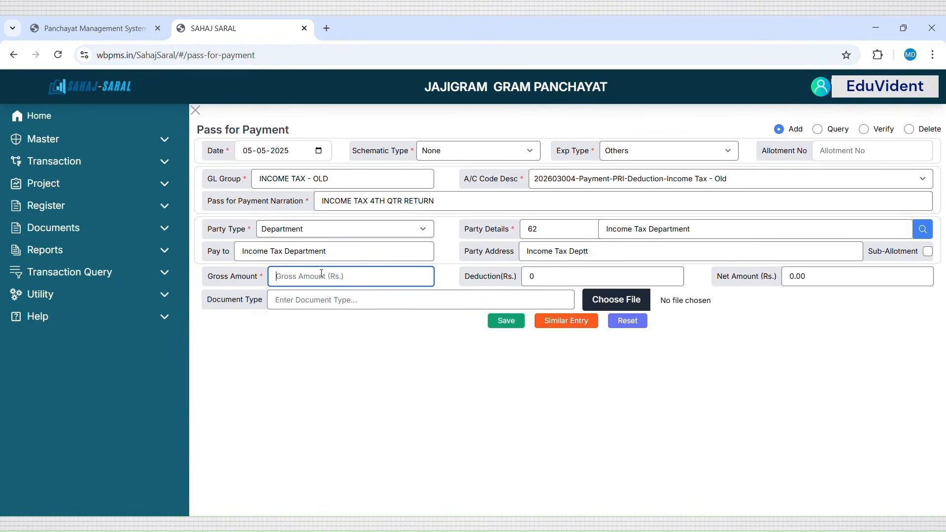
pyautogui.write('8374')
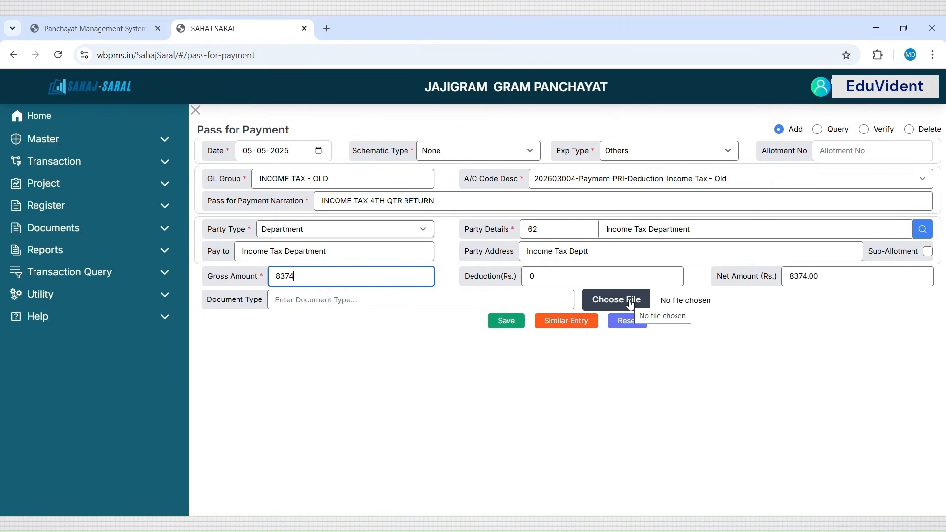
pyautogui.click(501, 320)
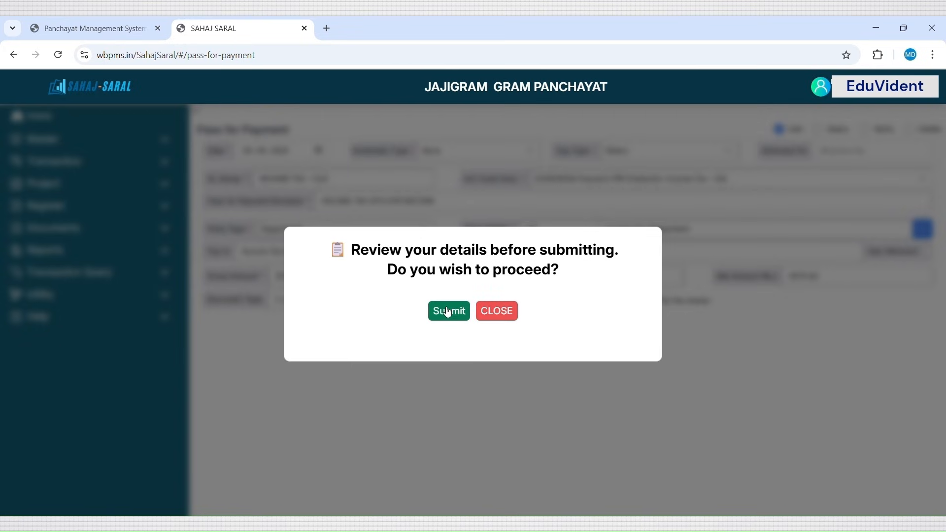
pyautogui.click(502, 312)
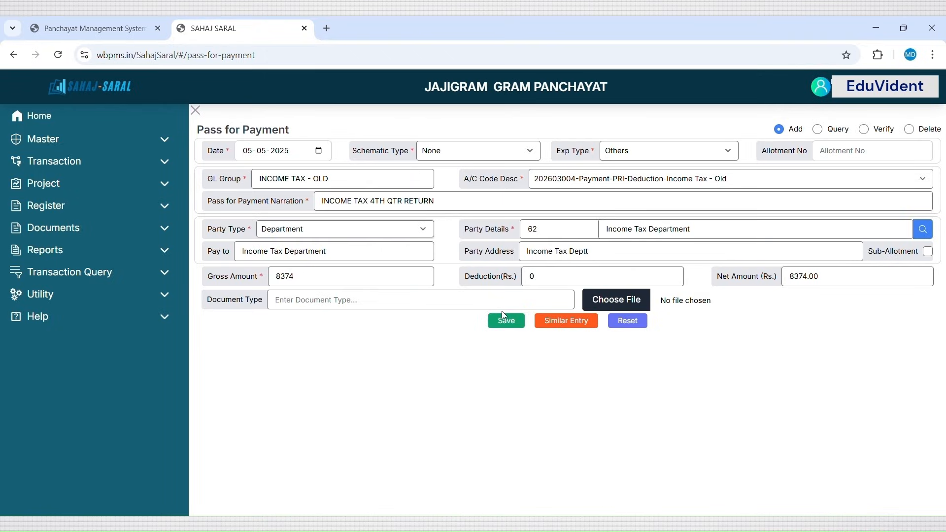
# Step: Reset the payment form and set the date of a new entry to 05-05-2025
pyautogui.click(634, 327)
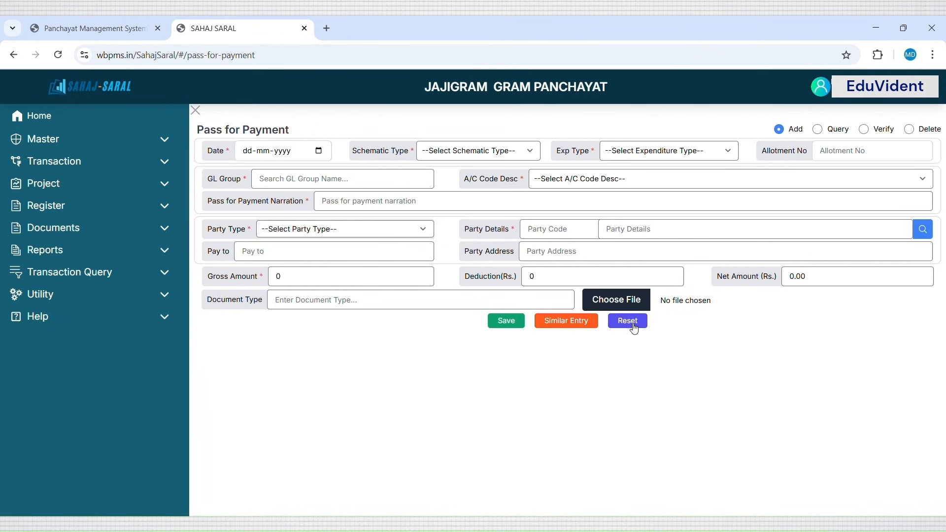
pyautogui.click(319, 151)
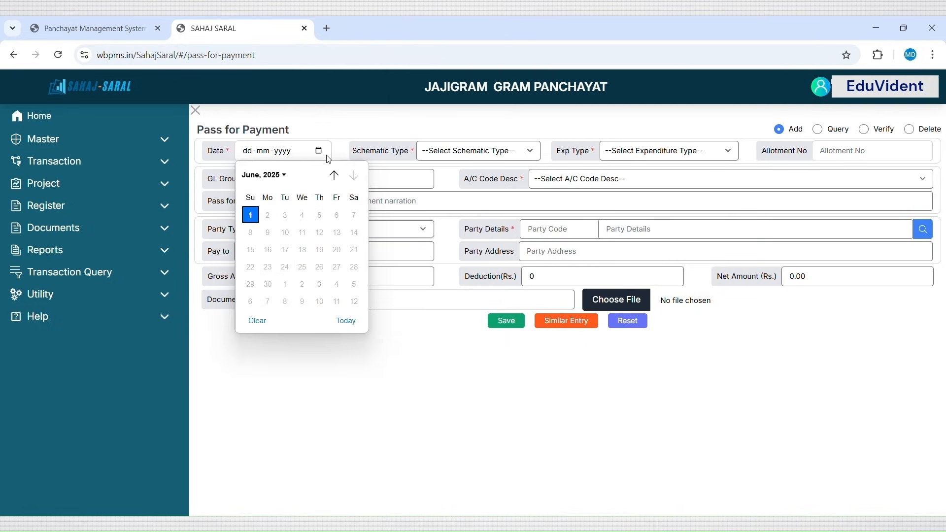
pyautogui.click(343, 179)
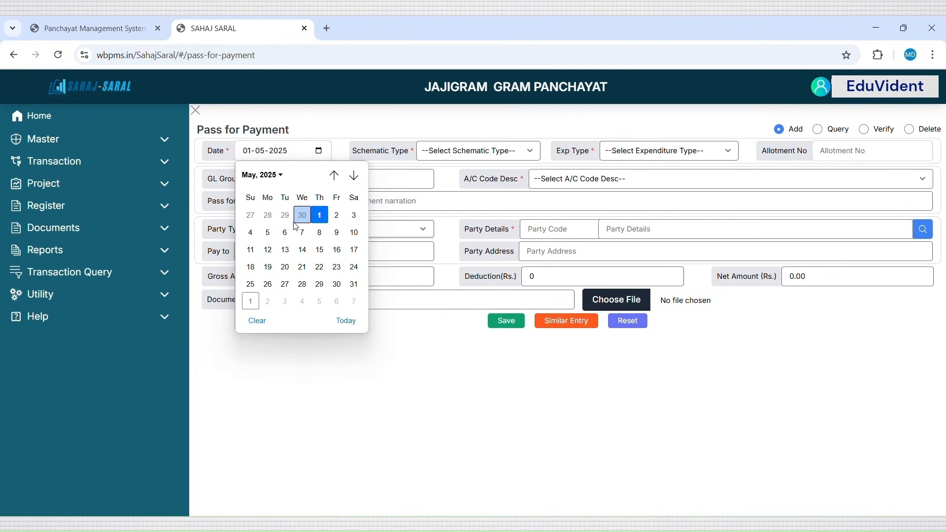
pyautogui.click(270, 235)
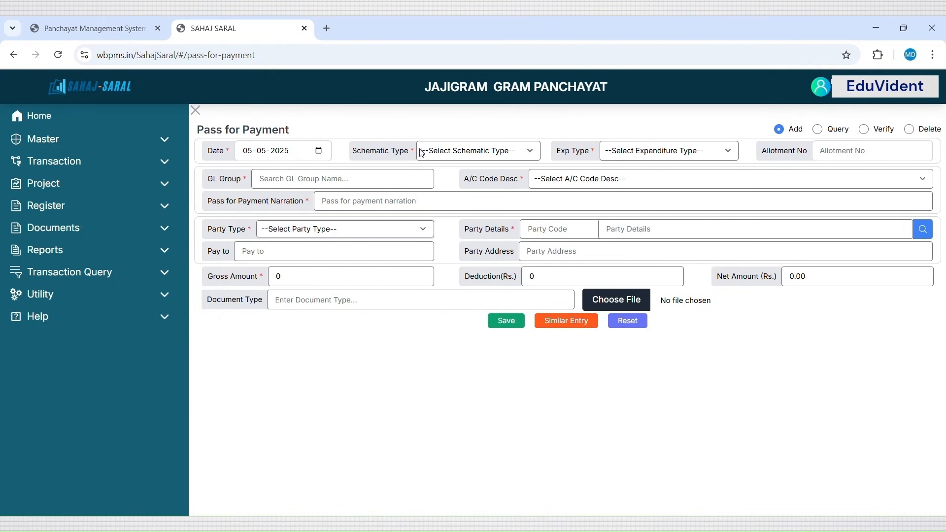
# Step: Choose None as the schematic type and Others as the expenditure type
pyautogui.click(451, 155)
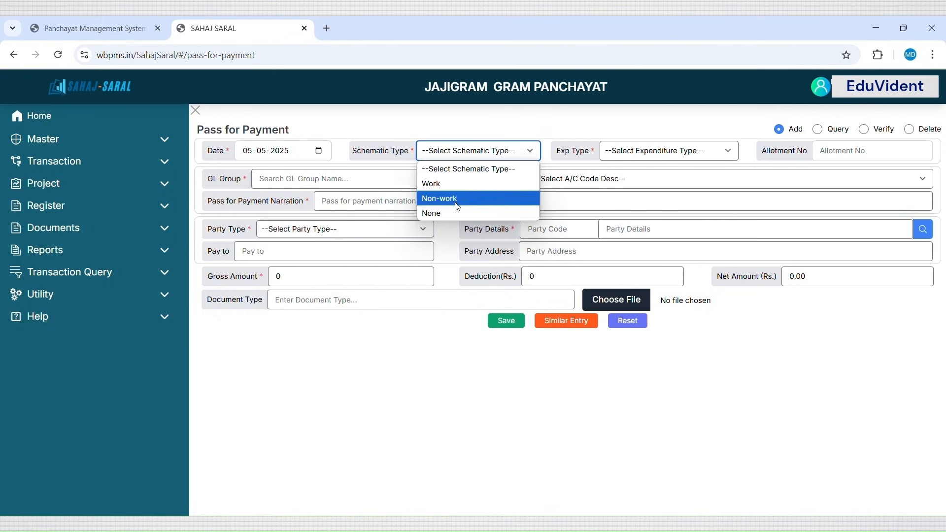
pyautogui.click(455, 212)
pyautogui.click(647, 153)
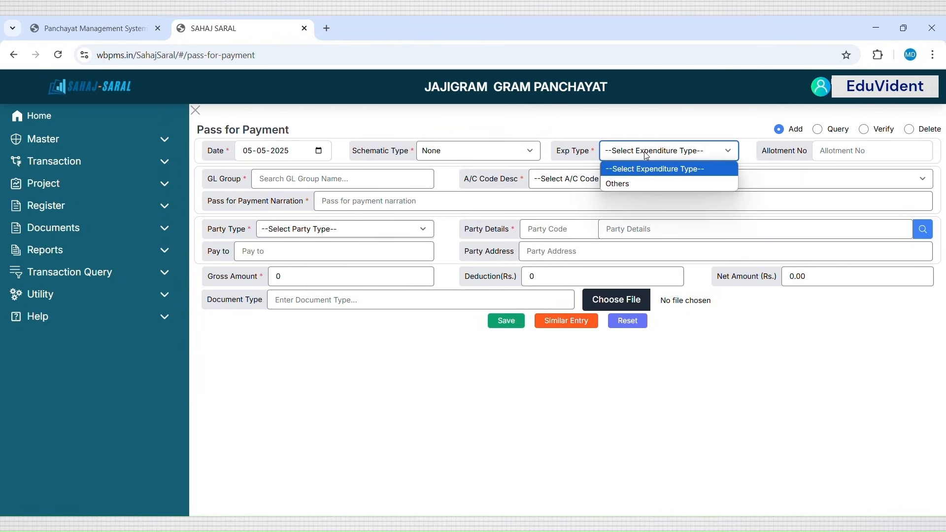
pyautogui.click(646, 182)
# Step: Assign the GL group GST - OLD and the account code 202603001-Payment-PRI-Deduction-GST - Old
pyautogui.click(385, 176)
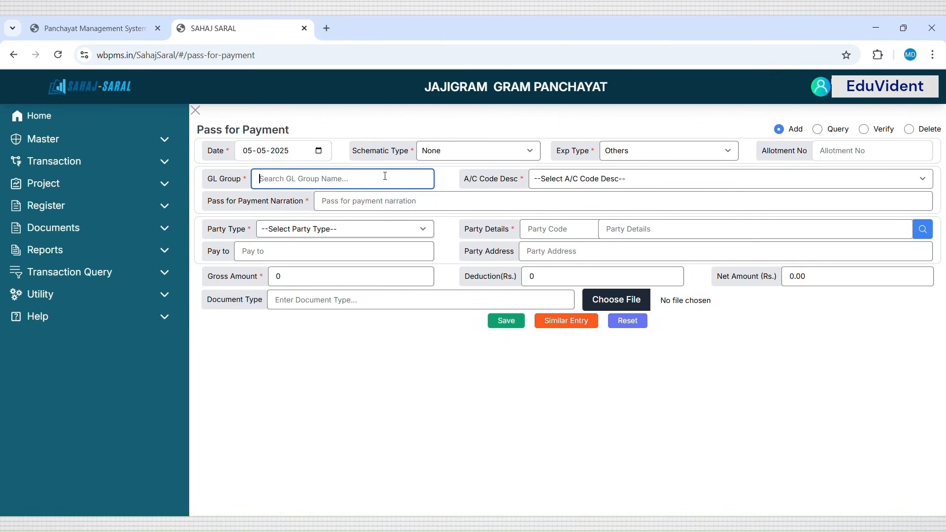
pyautogui.write('GST')
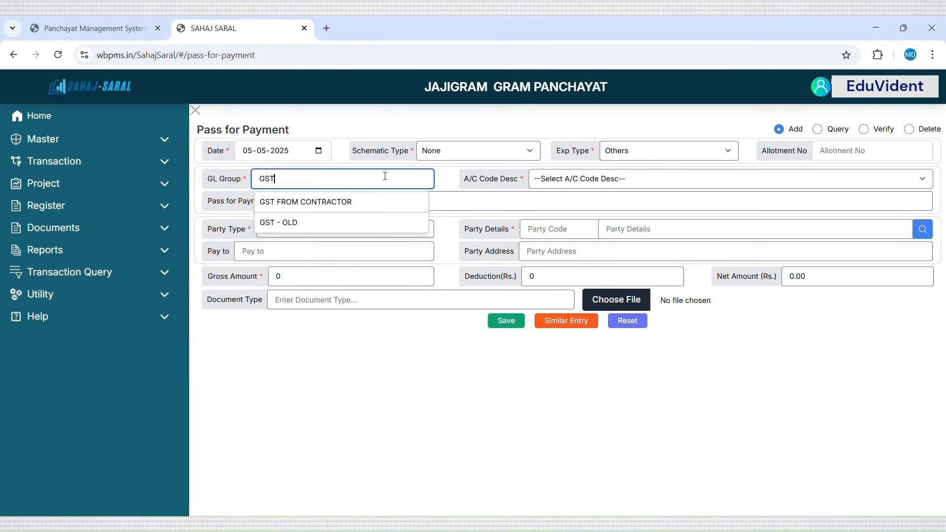
pyautogui.click(369, 224)
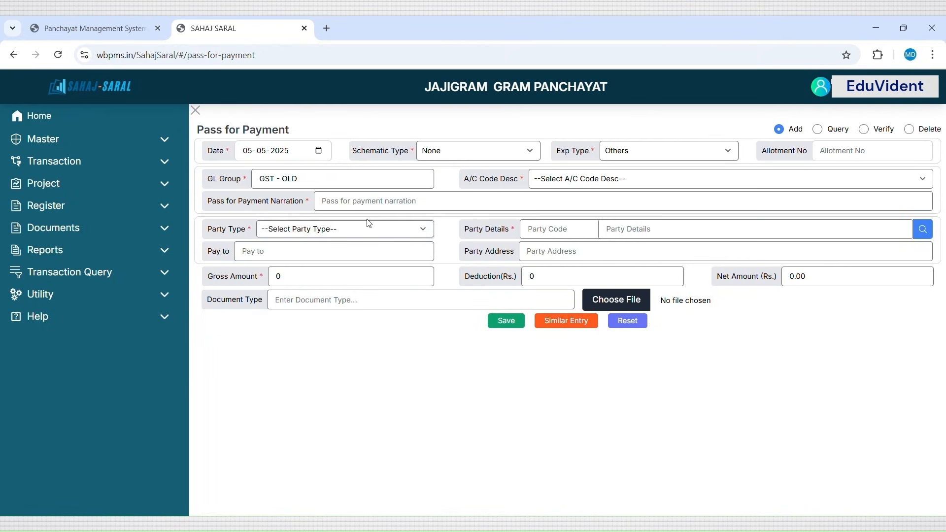
pyautogui.click(608, 184)
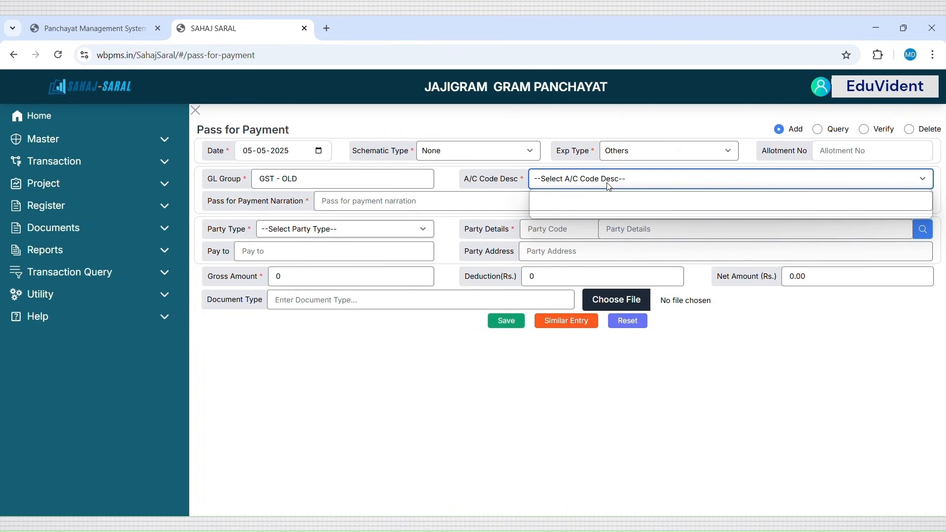
pyautogui.click(611, 212)
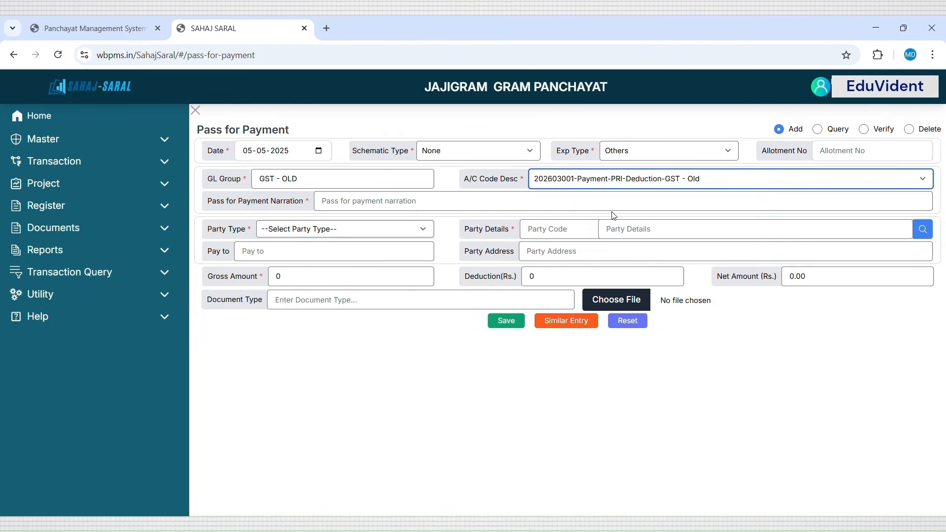
# Step: Enter the payment narration "GST RETURNT 4TH QTR"
pyautogui.click(368, 197)
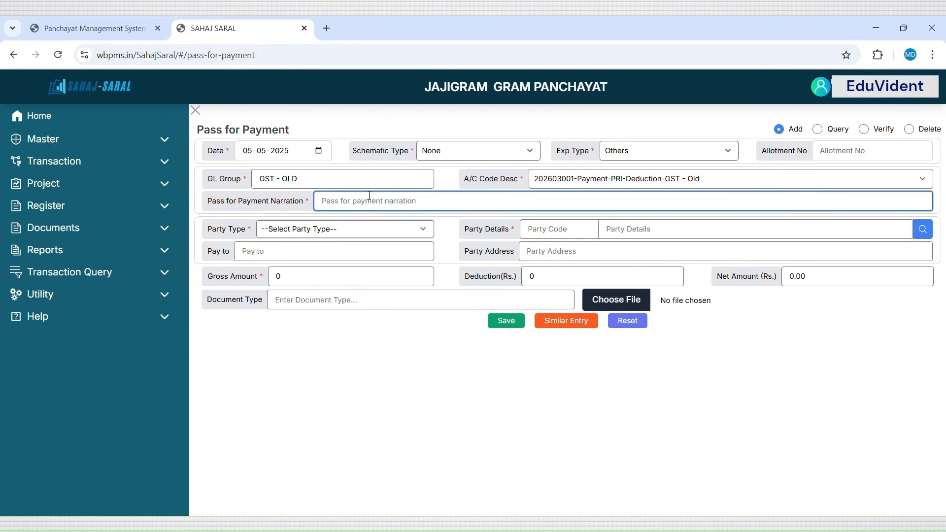
pyautogui.write('GST RETURN')
pyautogui.press('BackSpace')
pyautogui.press('BackSpace')
pyautogui.write('URNT 4TH QTR')
# Step: Set the party type to Department, and pick Reserve Bank of India from the retrieved department list as the payee
pyautogui.click(326, 232)
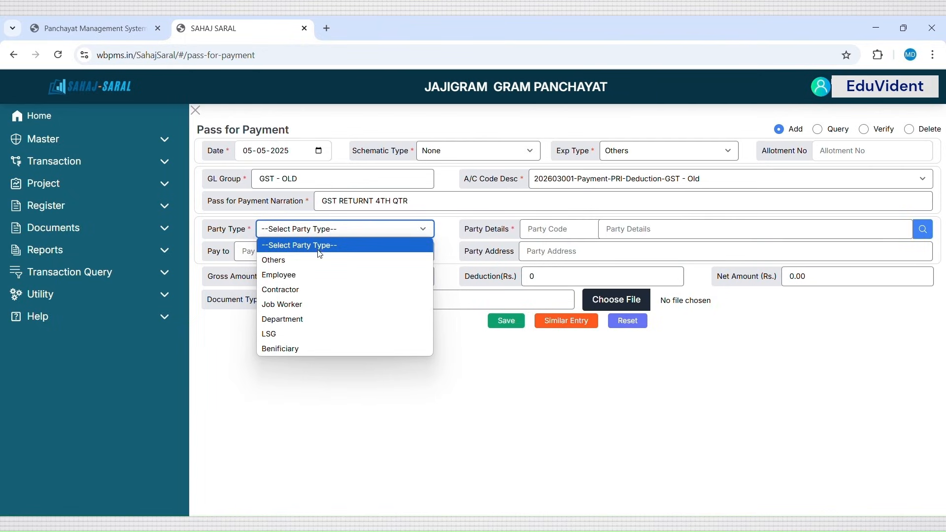
pyautogui.click(306, 321)
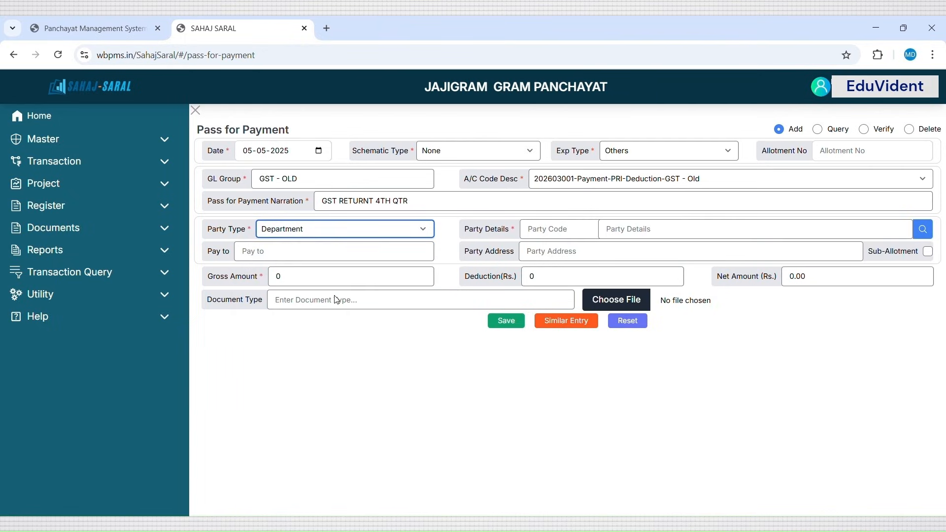
pyautogui.click(923, 229)
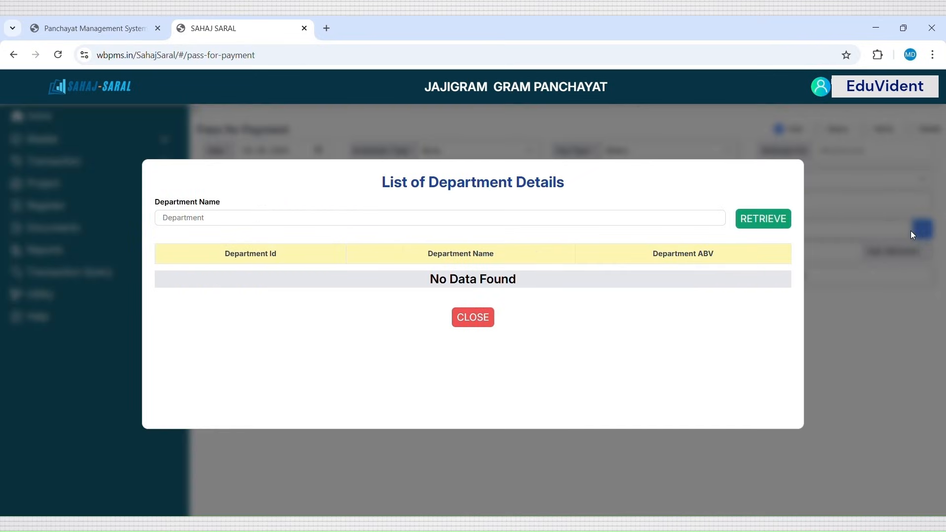
pyautogui.click(767, 221)
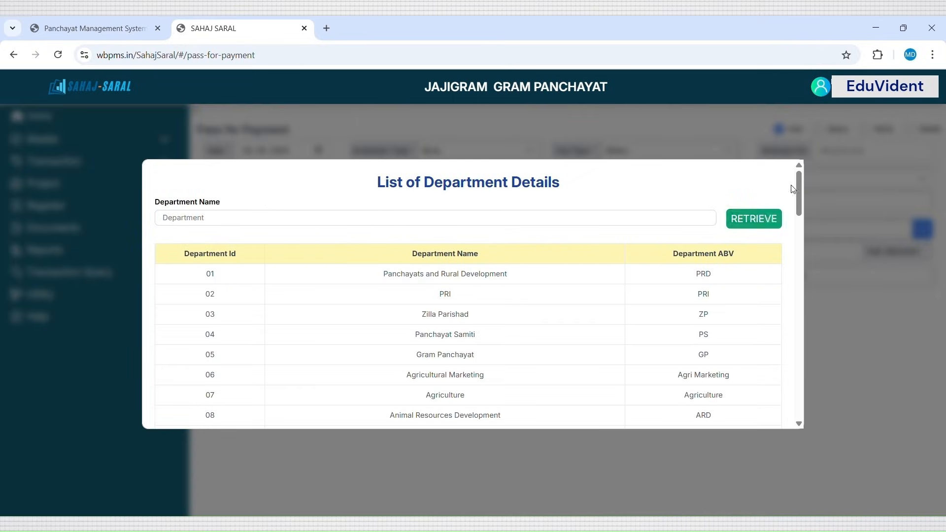
pyautogui.moveTo(800, 190); pyautogui.dragTo(800, 327)
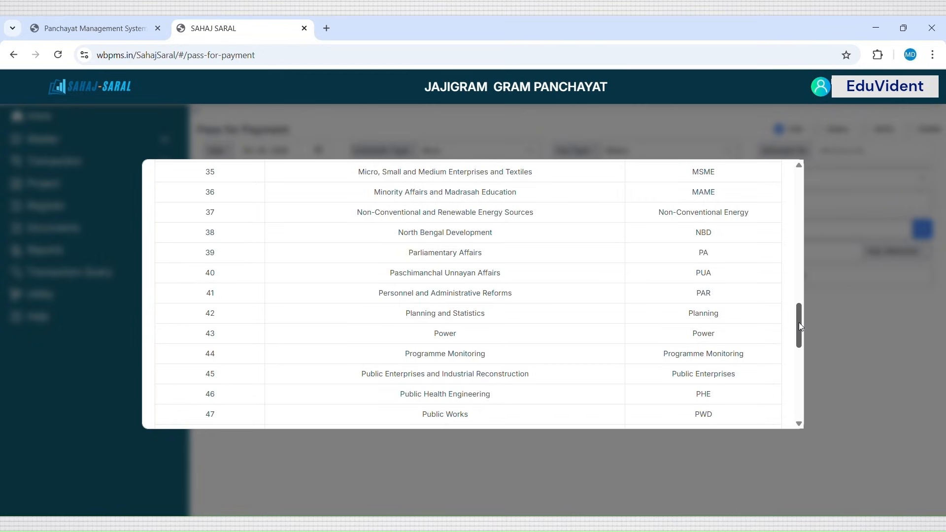
pyautogui.moveTo(799, 325); pyautogui.dragTo(801, 391)
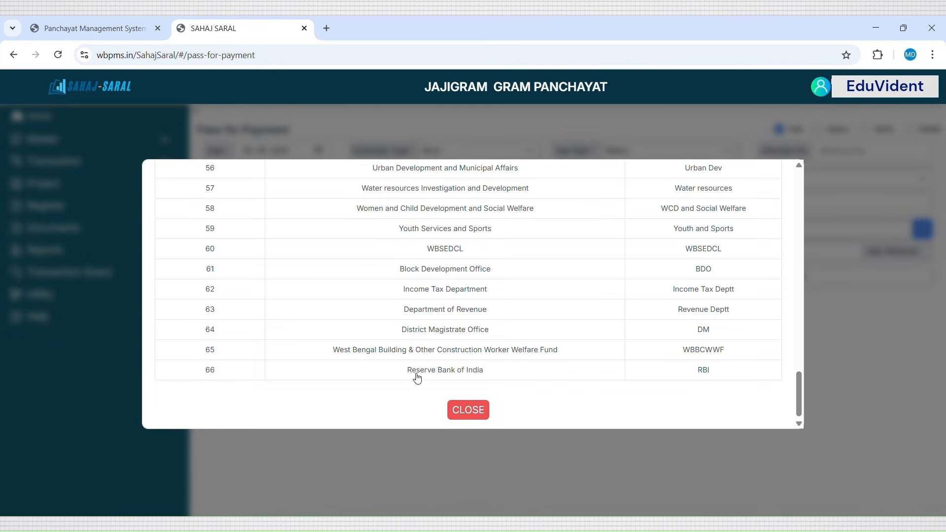
pyautogui.click(468, 373)
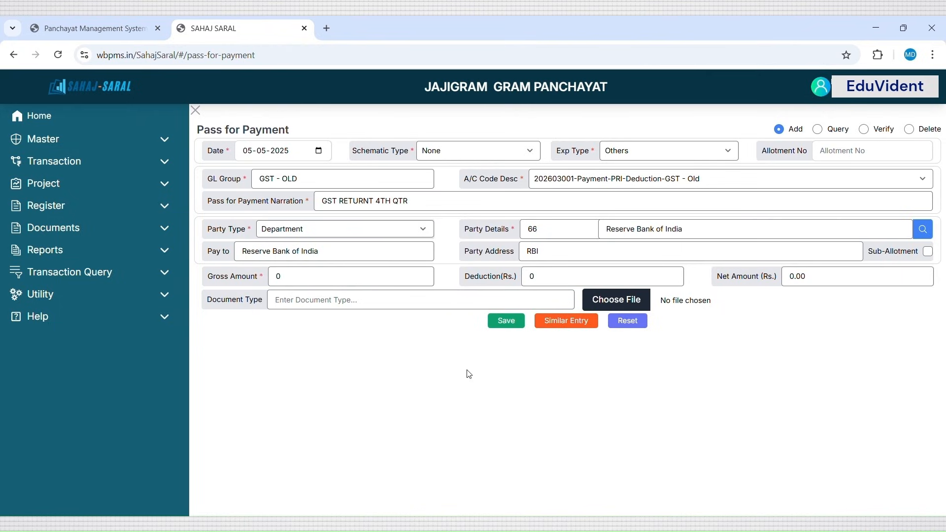
# Step: Set the gross amount of the GST payment to 16748, and call up the save confirmation but dismiss it without submitting
pyautogui.click(311, 272)
pyautogui.press('BackSpace')
pyautogui.write('16748')
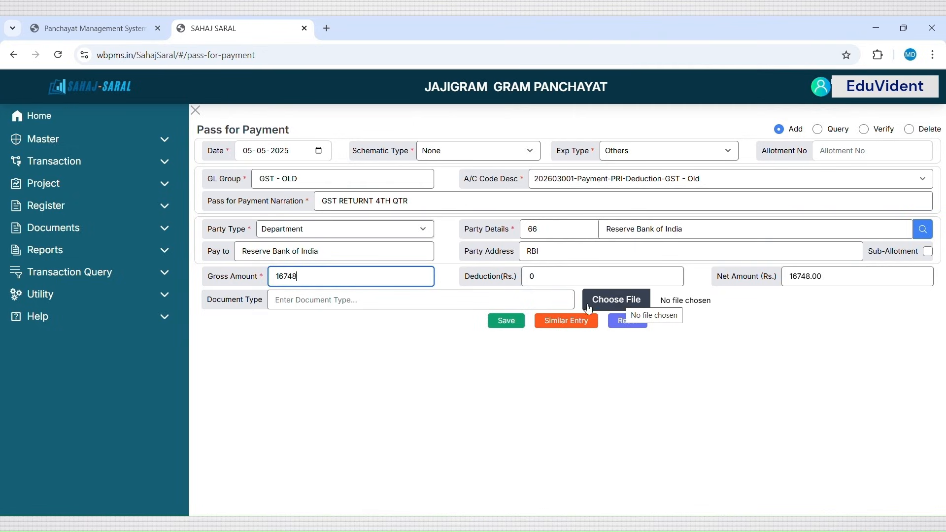
pyautogui.click(507, 322)
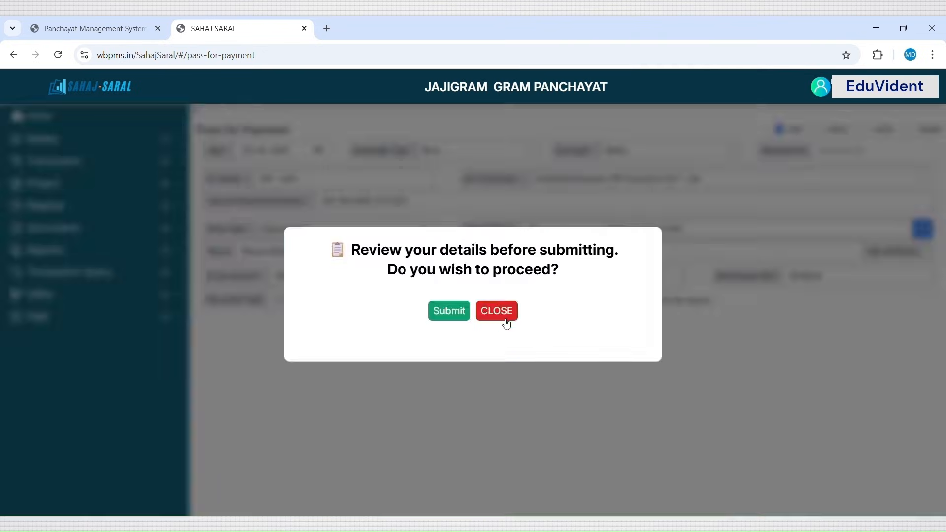
pyautogui.click(457, 314)
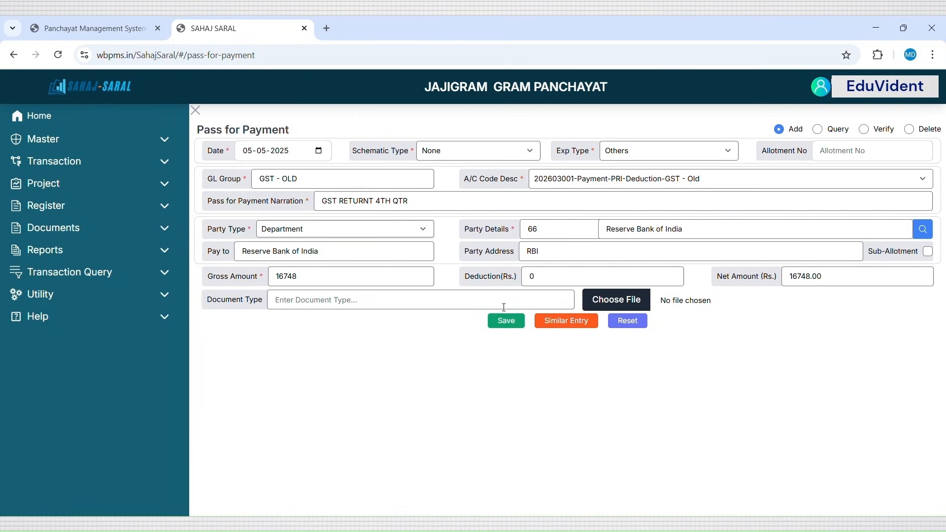
# Step: Clear the GST entry from the form and date the next payment entry 05-05-2025
pyautogui.click(638, 325)
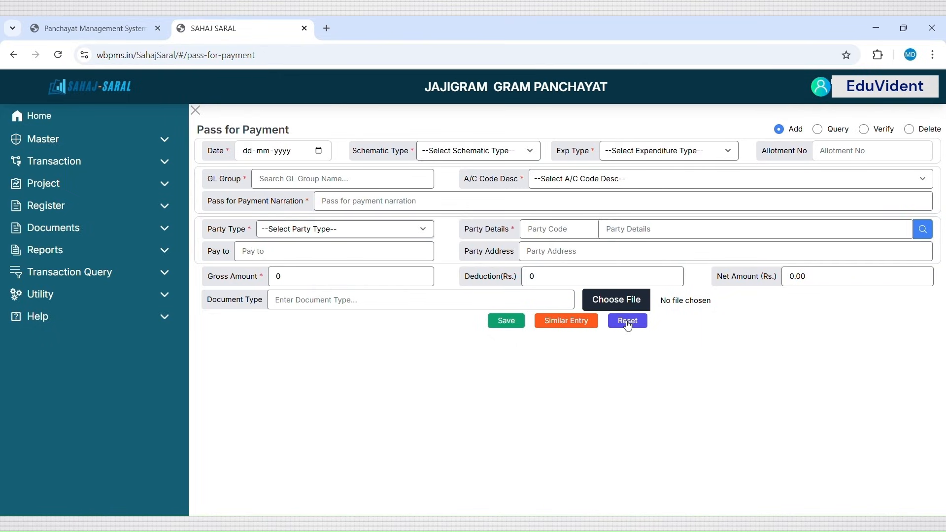
pyautogui.click(320, 151)
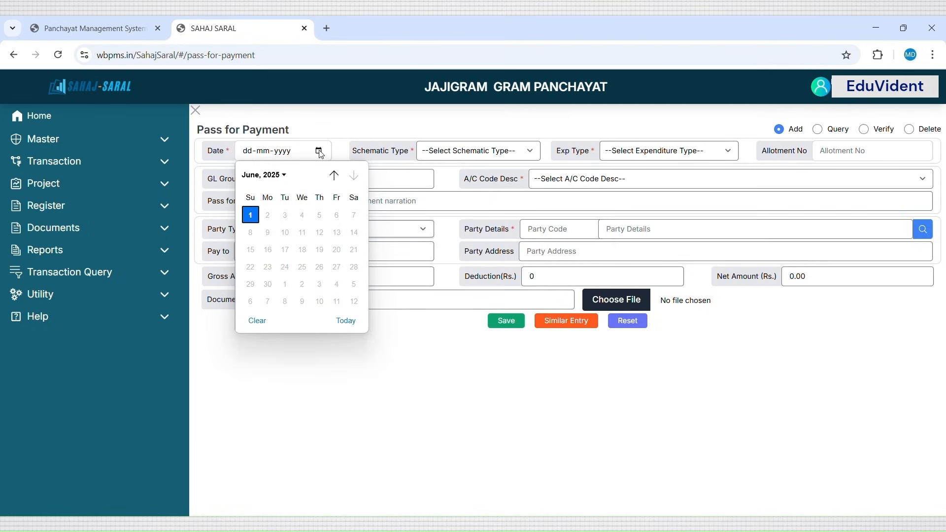
pyautogui.click(334, 175)
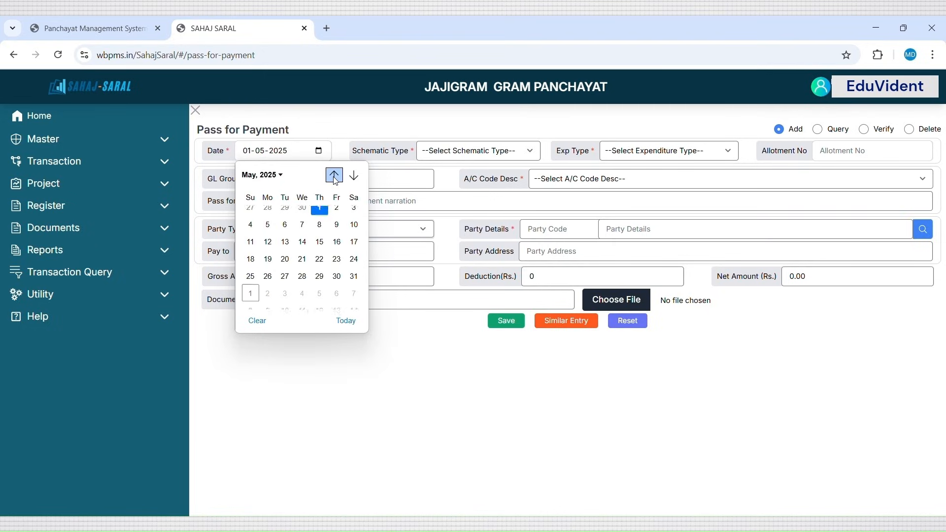
pyautogui.click(268, 233)
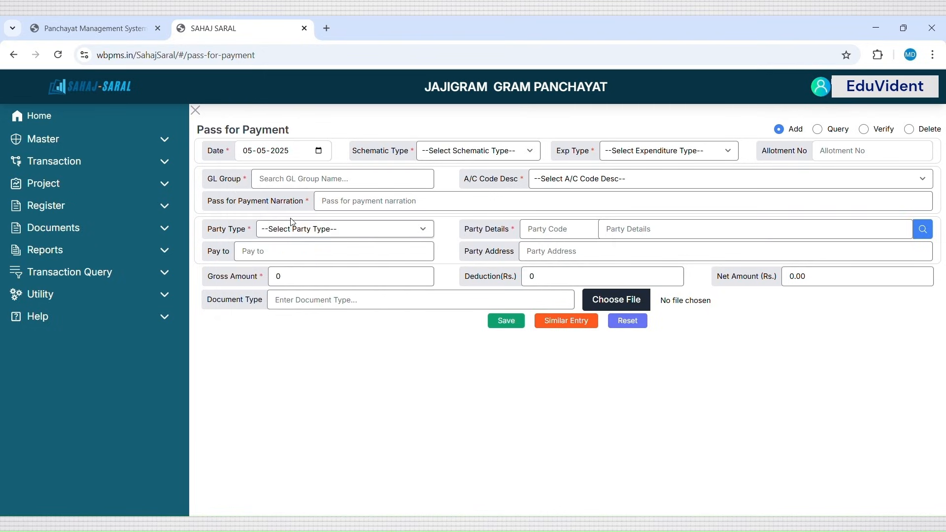
# Step: Set the new entry's schematic type to None and its expenditure type to Others
pyautogui.click(514, 153)
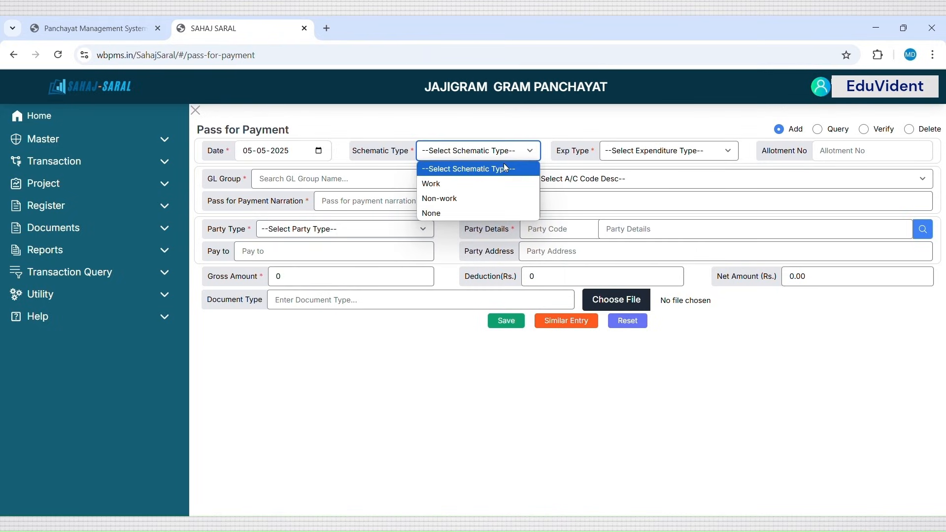
pyautogui.click(487, 214)
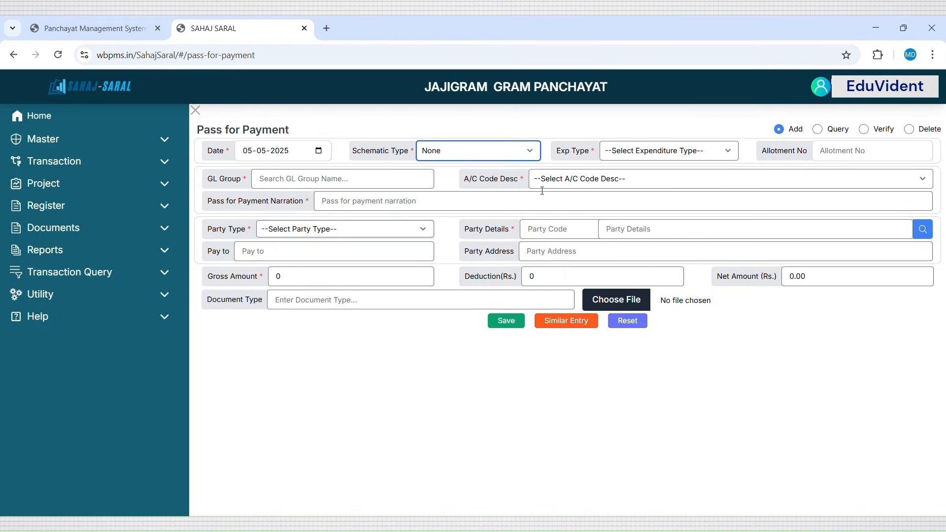
pyautogui.click(696, 156)
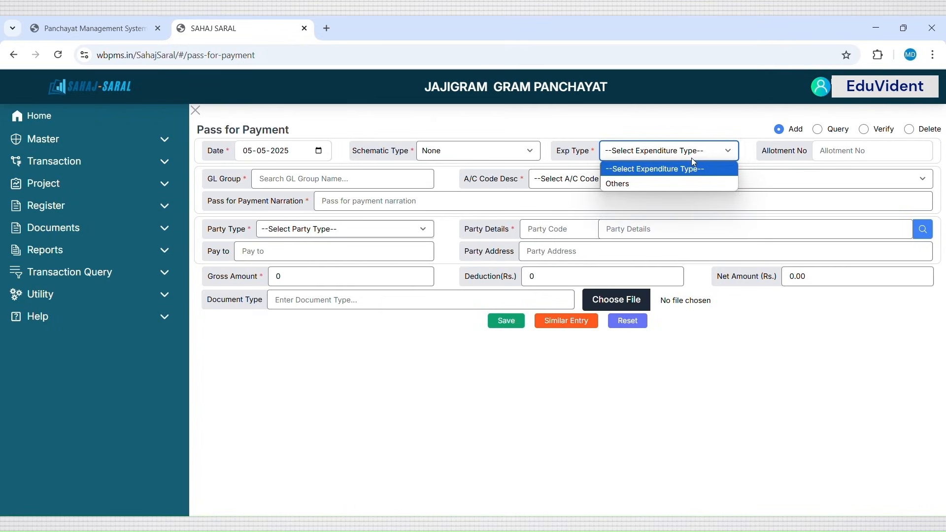
pyautogui.click(686, 183)
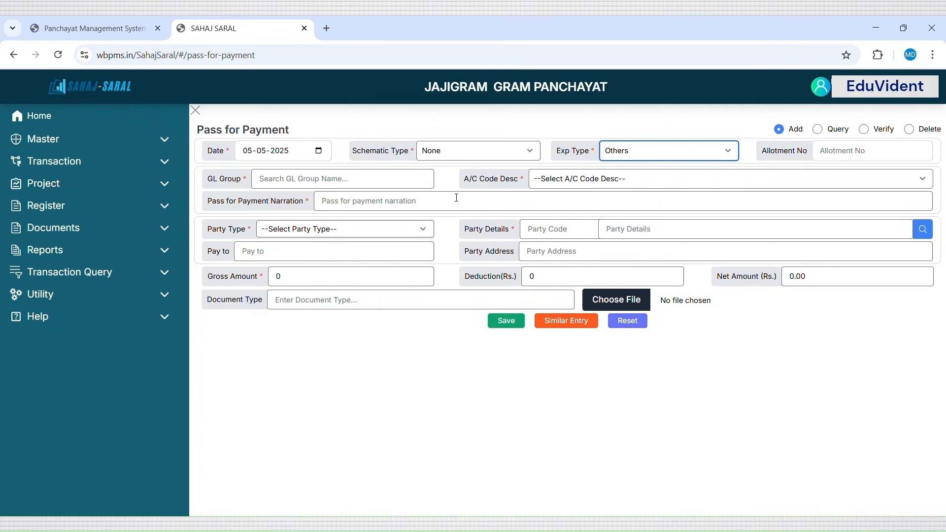
# Step: Assign the entry to GL group LABOUR CESS - OLD and account 202603003-Payment-PRI-Deduction-Labour Cess - Old, with narration LABOUR CESS RETURN 4TH QTR
pyautogui.click(376, 176)
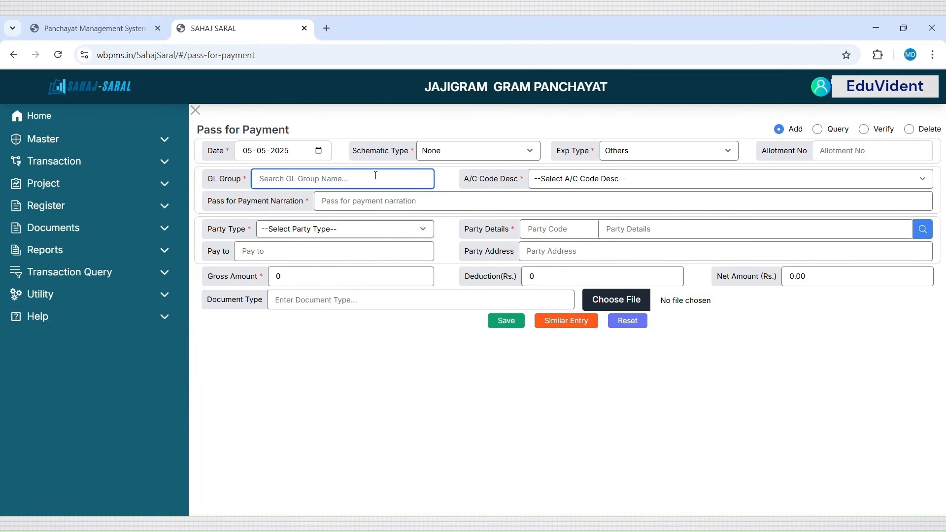
pyautogui.click(376, 176)
pyautogui.write('LABO')
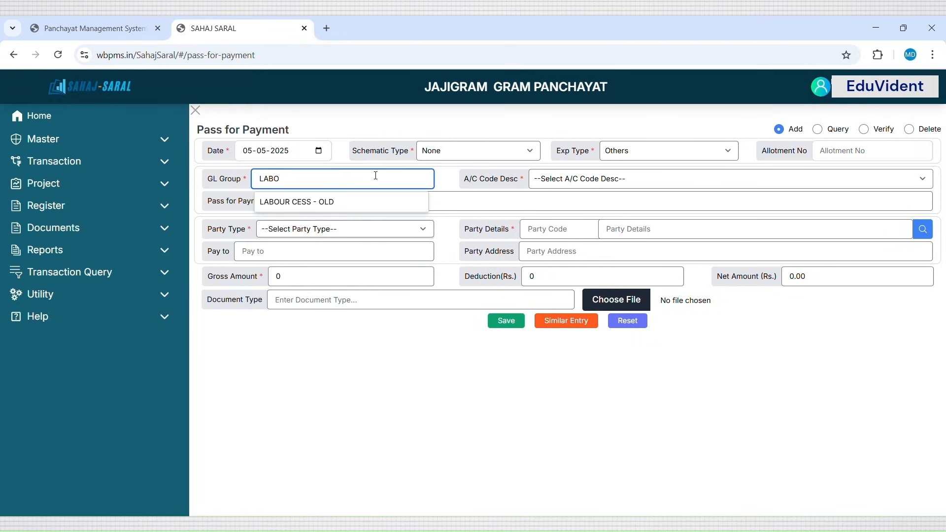
pyautogui.click(360, 204)
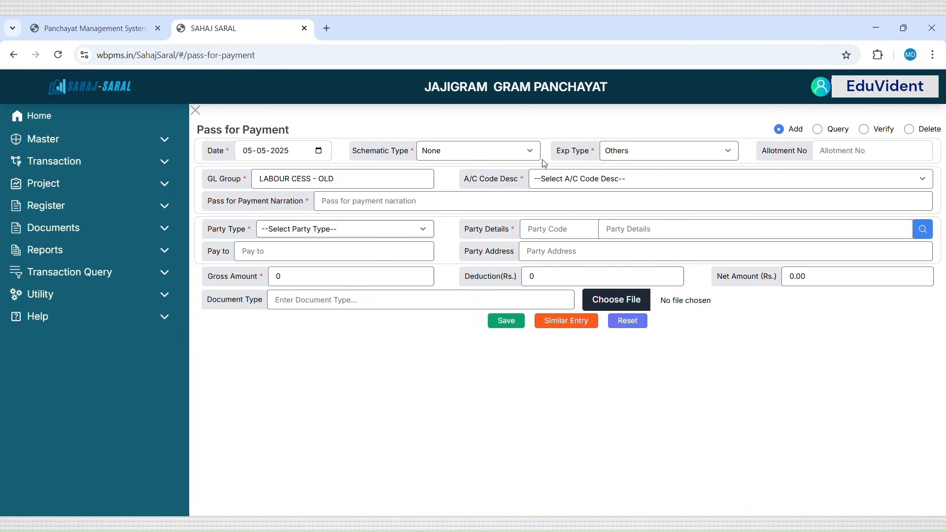
pyautogui.click(631, 180)
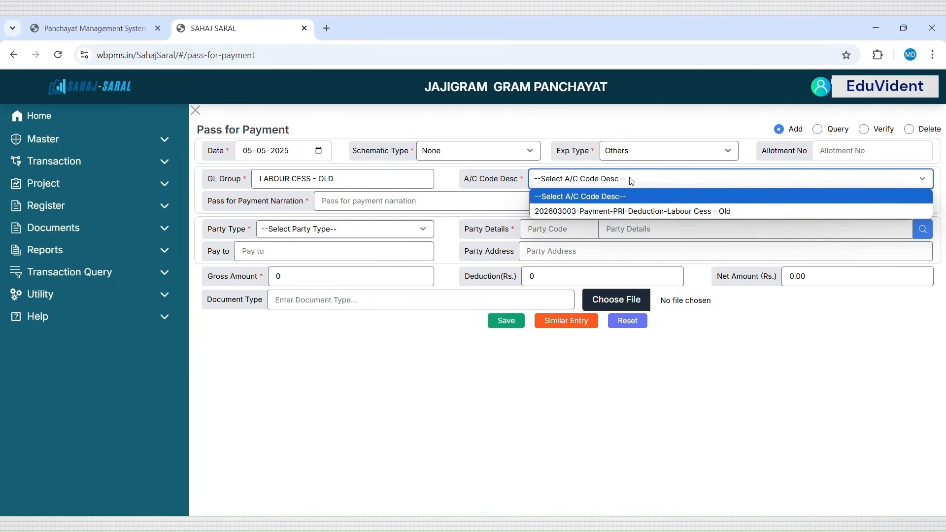
pyautogui.click(631, 212)
pyautogui.click(404, 197)
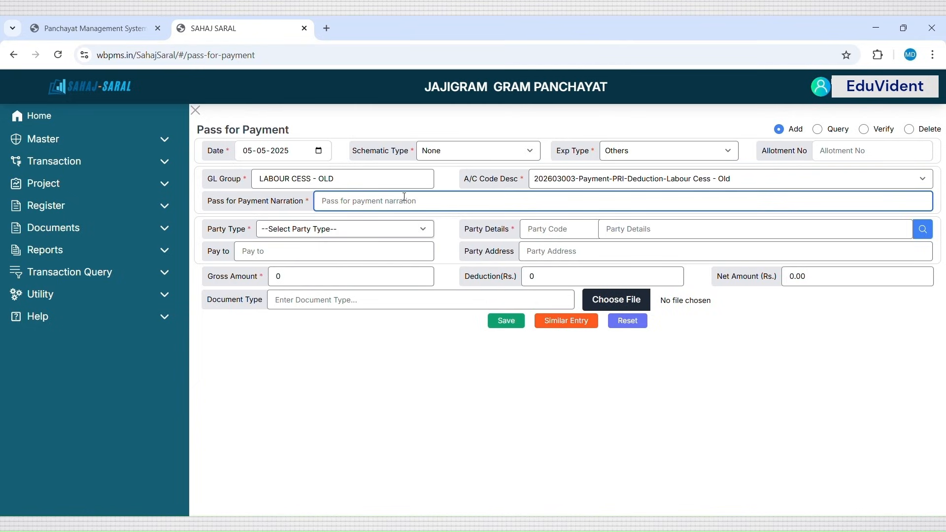
pyautogui.write('LABOUR CESS RETURN 4TH QTR')
# Step: Set the party type to Department and pick West Bengal Building & Other Construction Worker Welfare Fund from the retrieved department list as payee
pyautogui.click(347, 232)
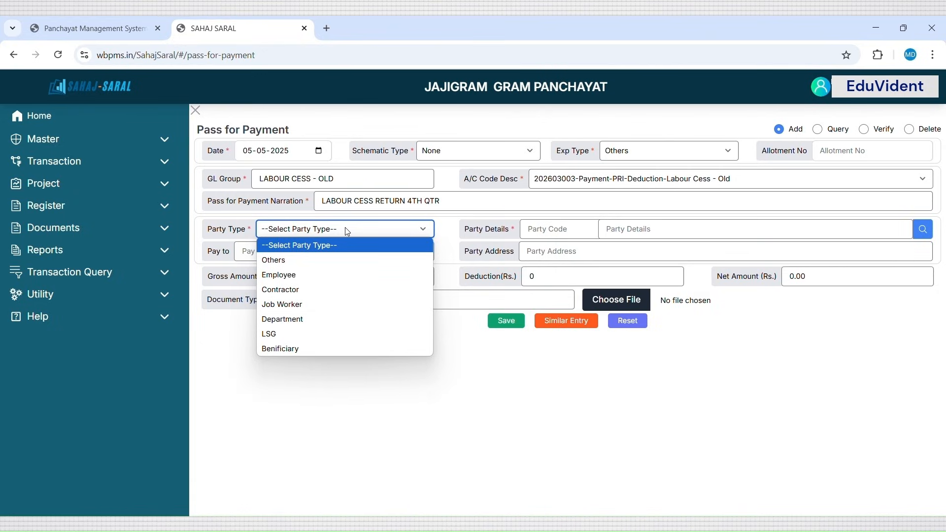
pyautogui.click(346, 320)
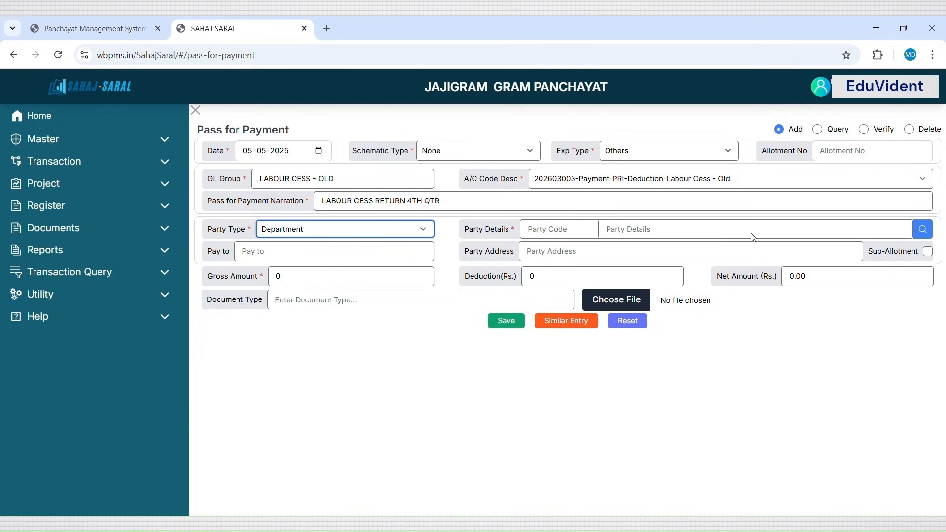
pyautogui.click(924, 236)
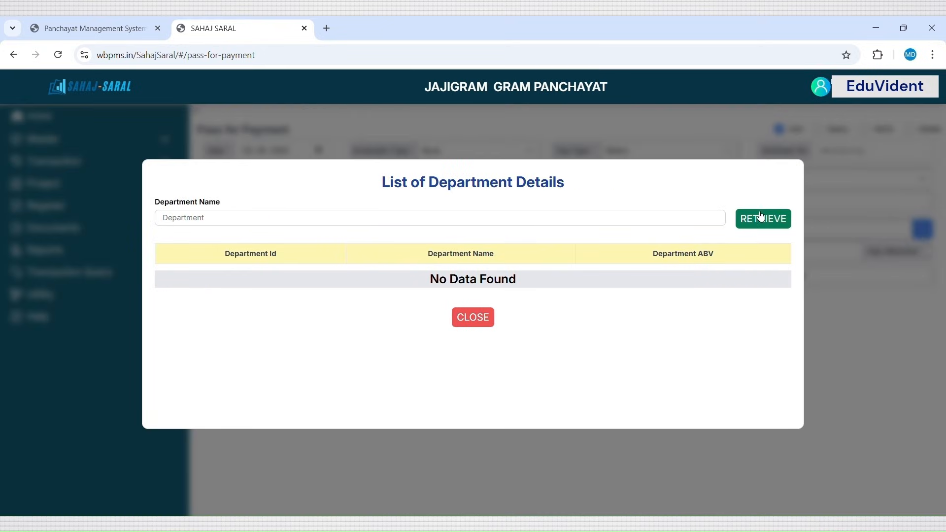
pyautogui.click(761, 217)
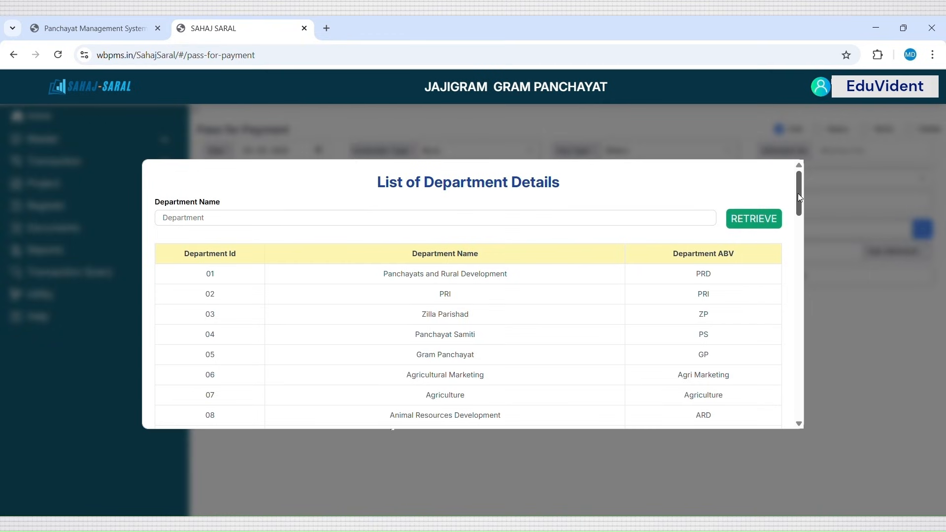
pyautogui.moveTo(798, 194); pyautogui.dragTo(796, 412)
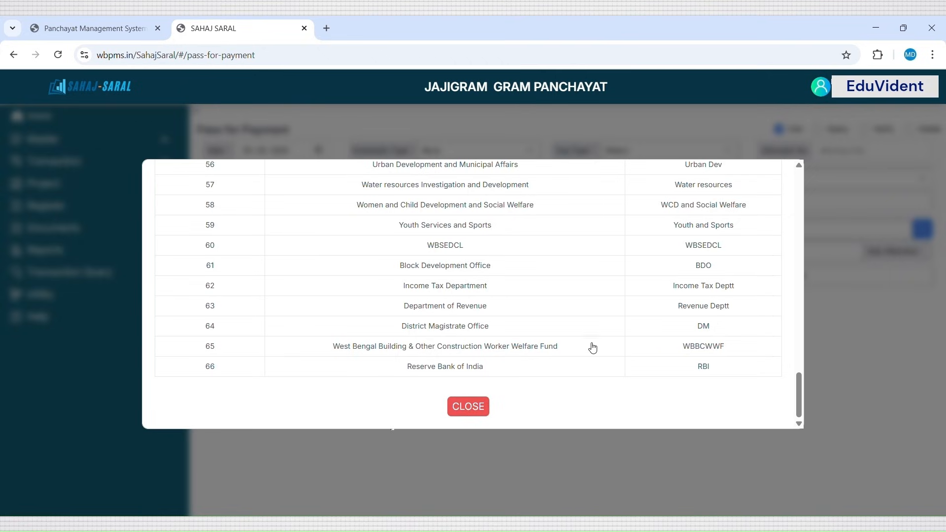
pyautogui.click(508, 347)
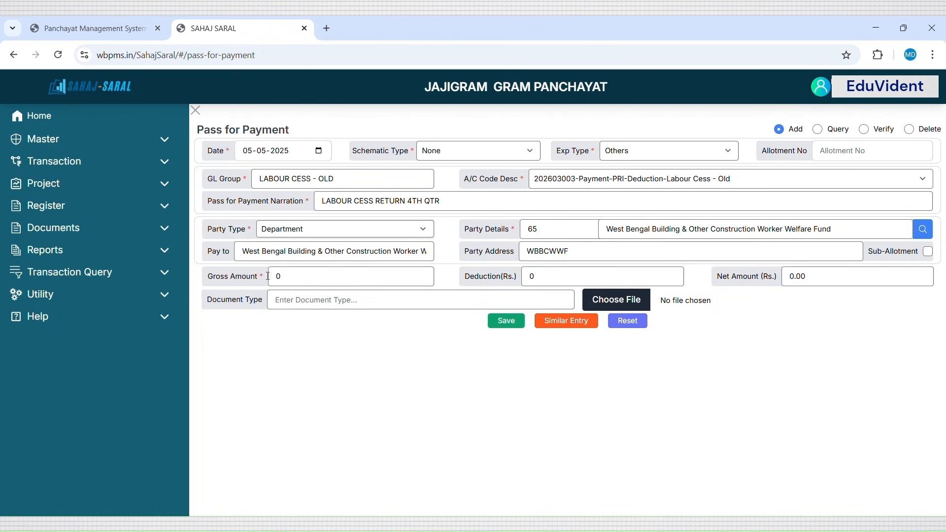
# Step: Set the labour cess gross amount to 9626, call up and dismiss the save confirmation without submitting, and clear the form
pyautogui.click(322, 271)
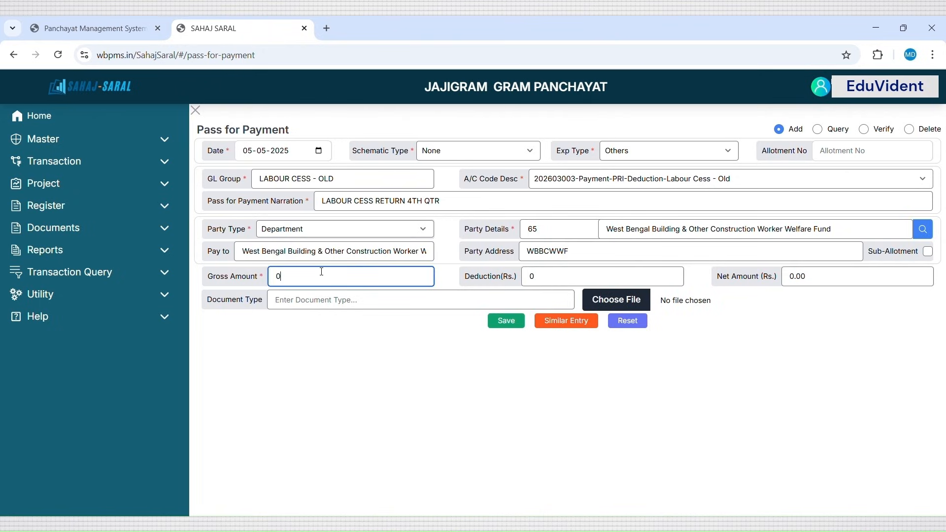
pyautogui.press('BackSpace')
pyautogui.write('9626')
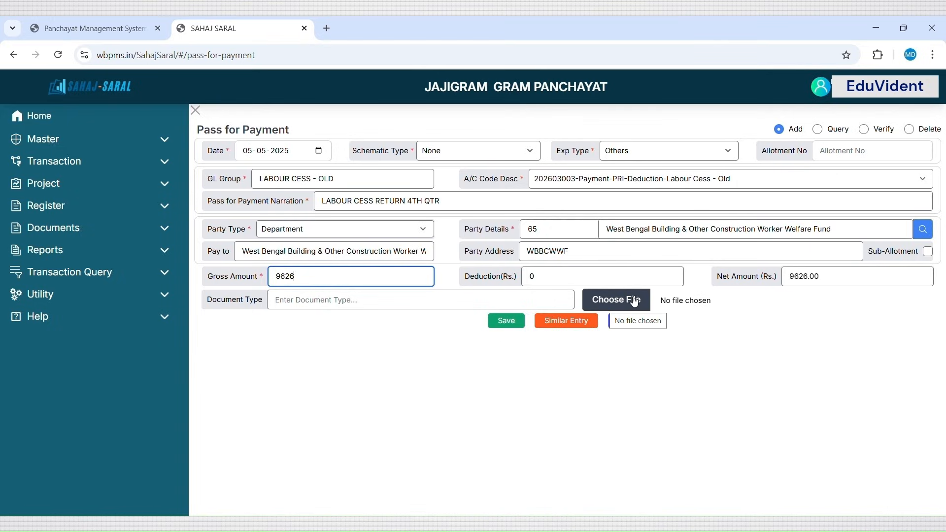
pyautogui.click(501, 321)
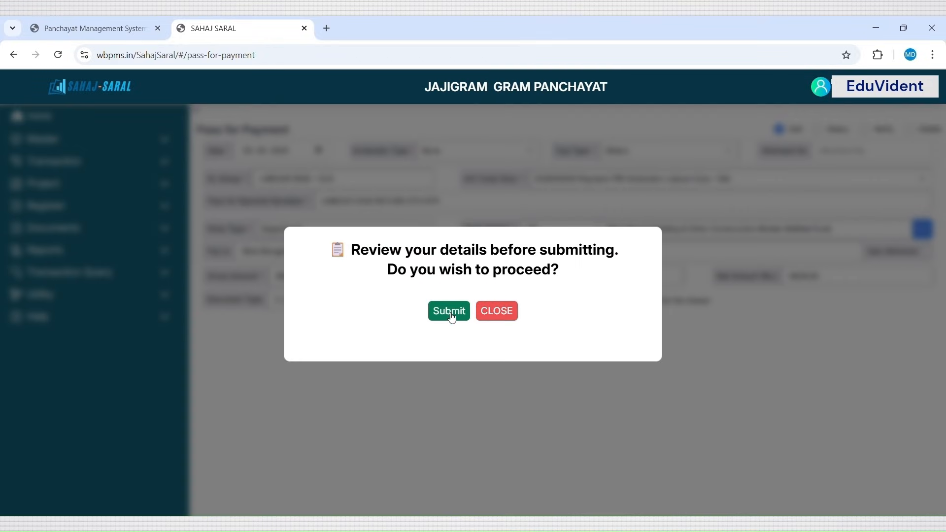
pyautogui.click(497, 311)
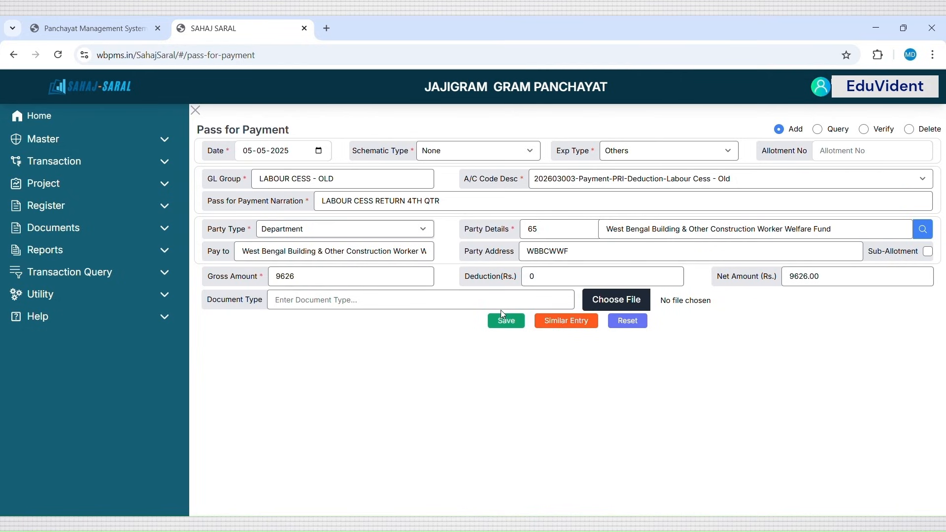
pyautogui.click(631, 326)
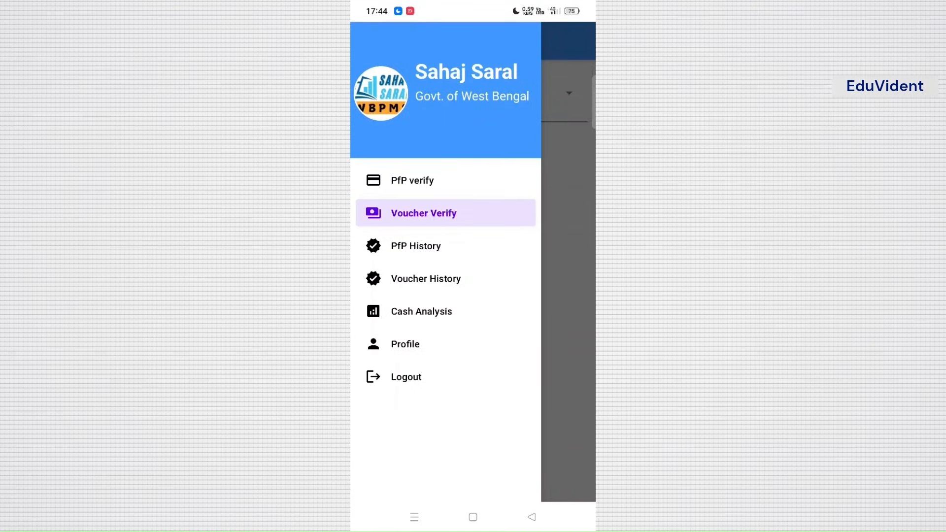
# Step: In the Sahaj Saral mobile app, open the PfP verification list and verify the payment SECURITY DEPOSIT FOR NIT-10/2024-25 SL 9
pyautogui.click(452, 185)
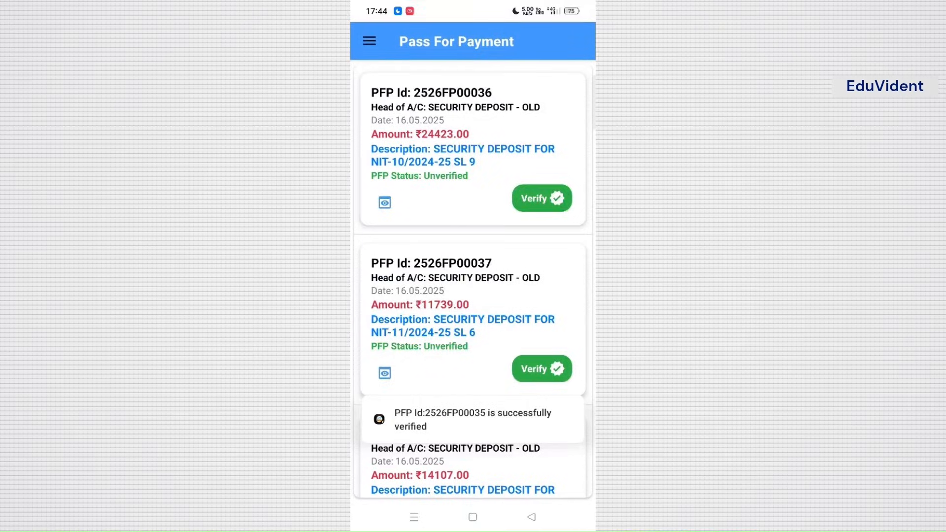
pyautogui.click(542, 199)
pyautogui.click(549, 301)
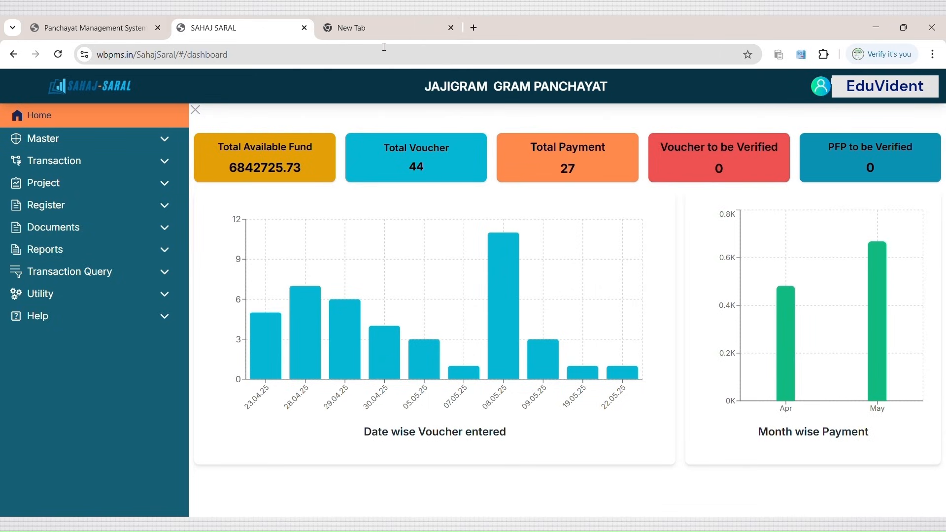
# Step: Back in the SAHAJ SARAL web portal, open a new voucher entry and set its voucher mode to Payment
pyautogui.click(73, 167)
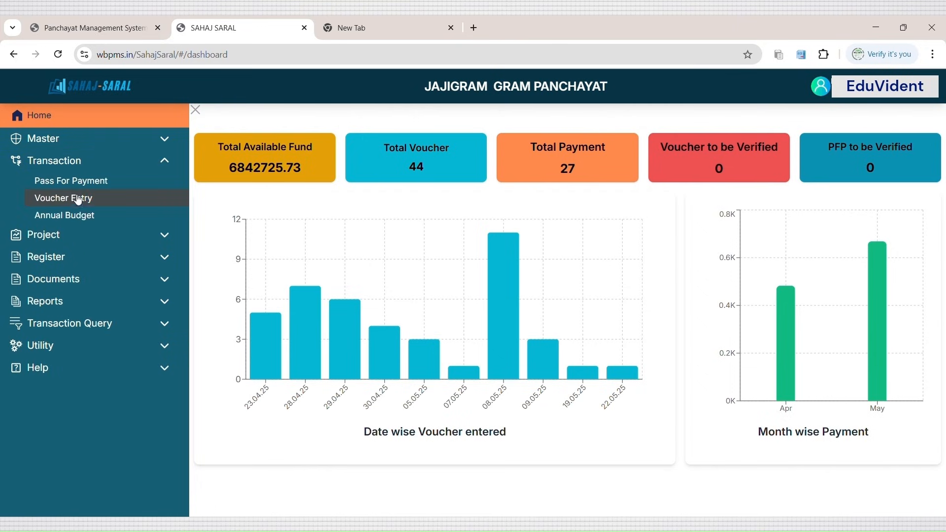
pyautogui.click(95, 200)
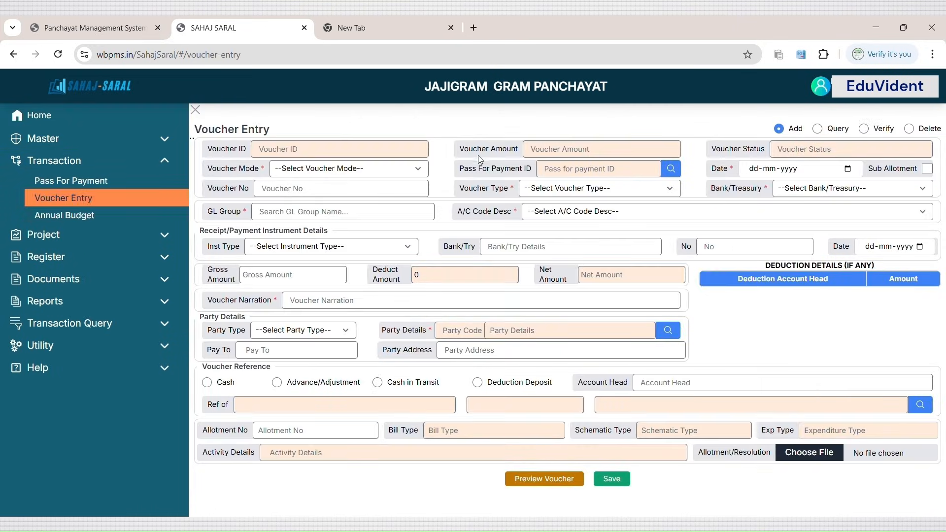
pyautogui.click(375, 170)
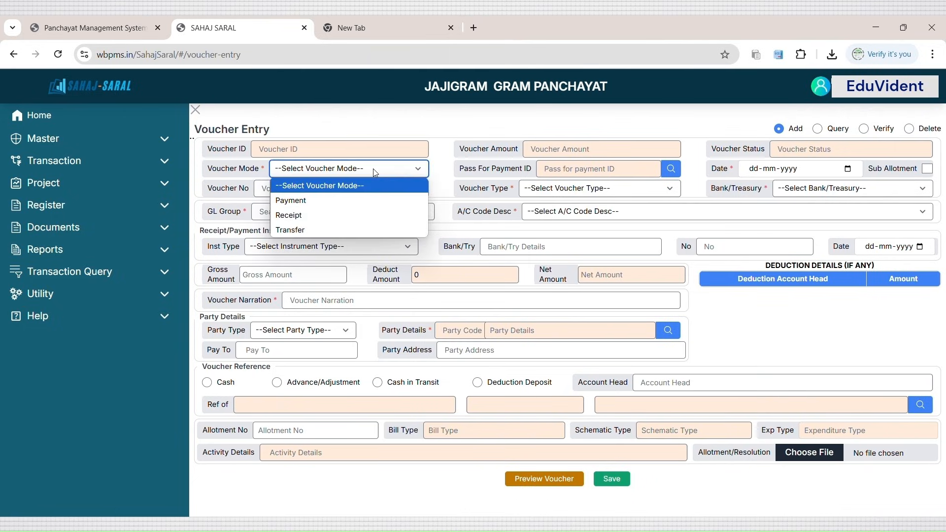
pyautogui.click(367, 200)
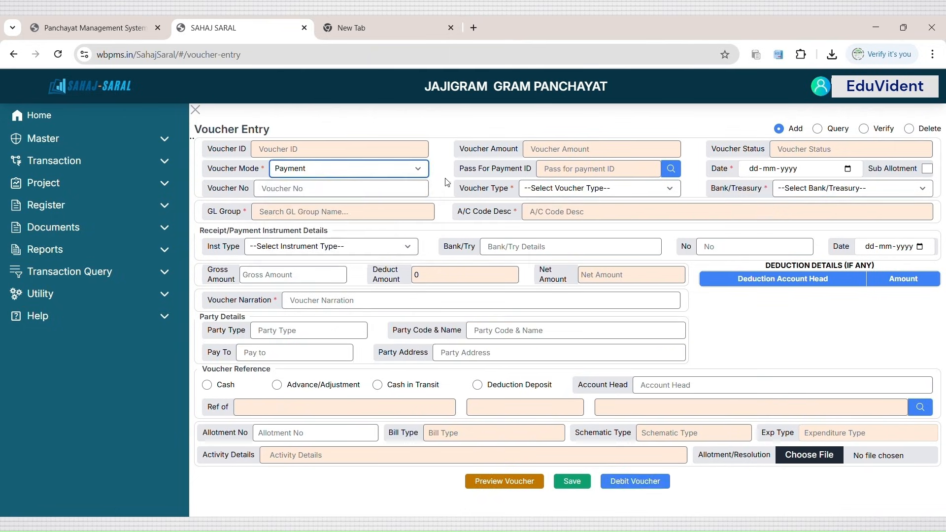
# Step: Retrieve the verified Pass for Payment list from 01-05-2025 and load the entry SECURITY DEPOSIT FOR NIT-10/2024-25 SL 9 into the voucher
pyautogui.click(671, 169)
pyautogui.click(168, 218)
pyautogui.write('01-05-2025')
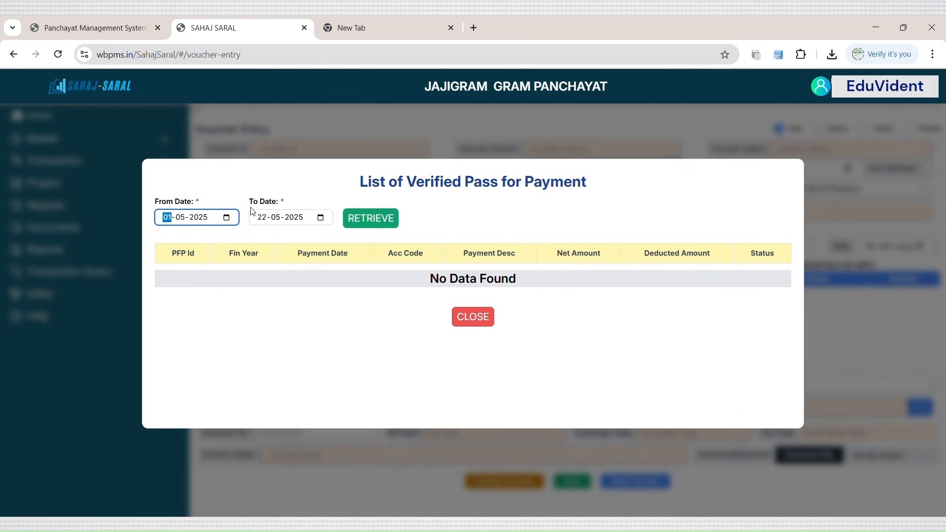
pyautogui.click(350, 219)
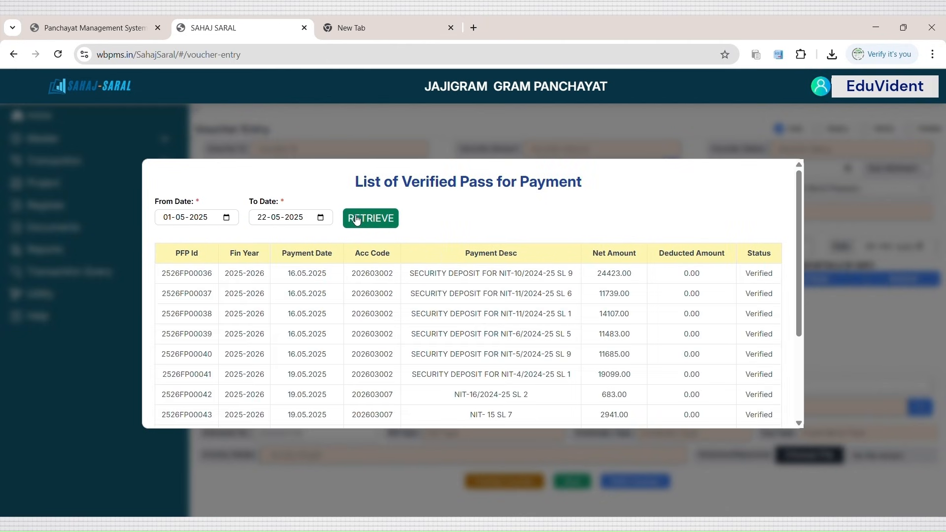
pyautogui.click(411, 276)
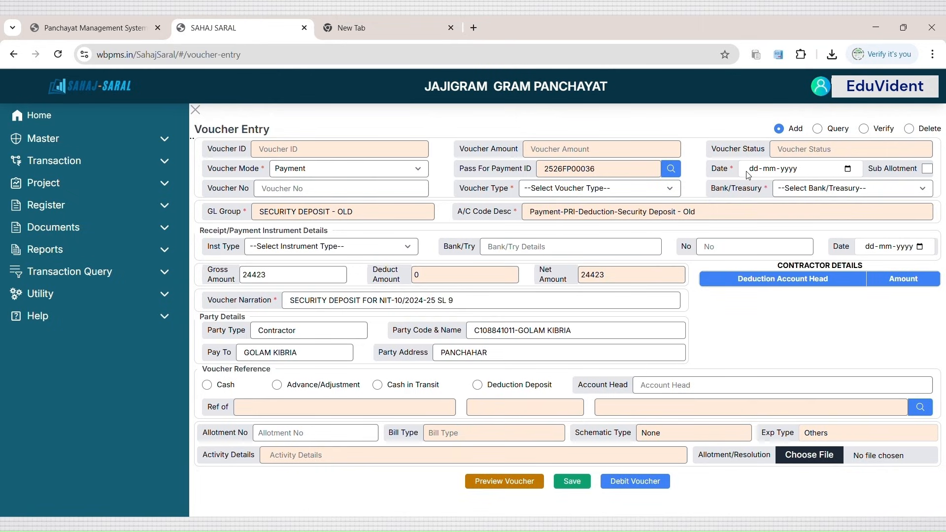
# Step: Date the voucher 16-05-2025, set its type to Bank, and choose the 15th Finance Commission account as the bank
pyautogui.click(848, 169)
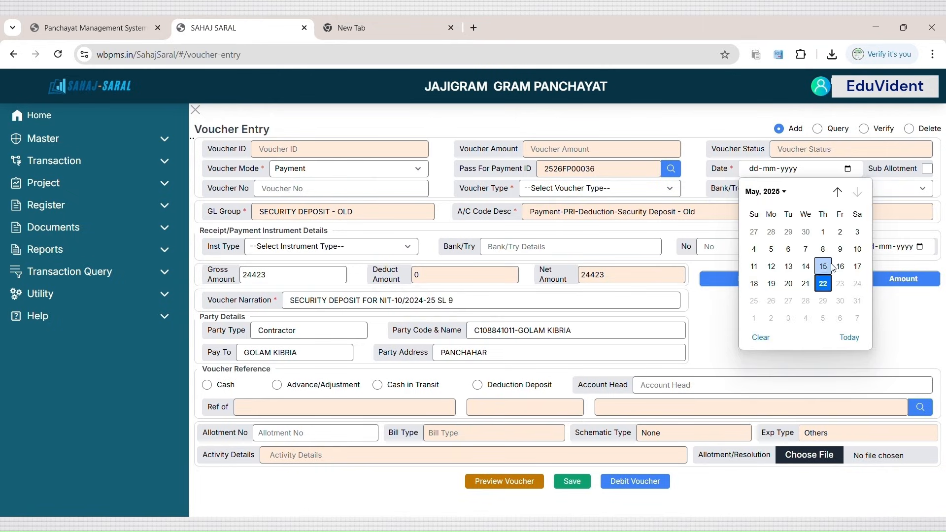
pyautogui.click(840, 267)
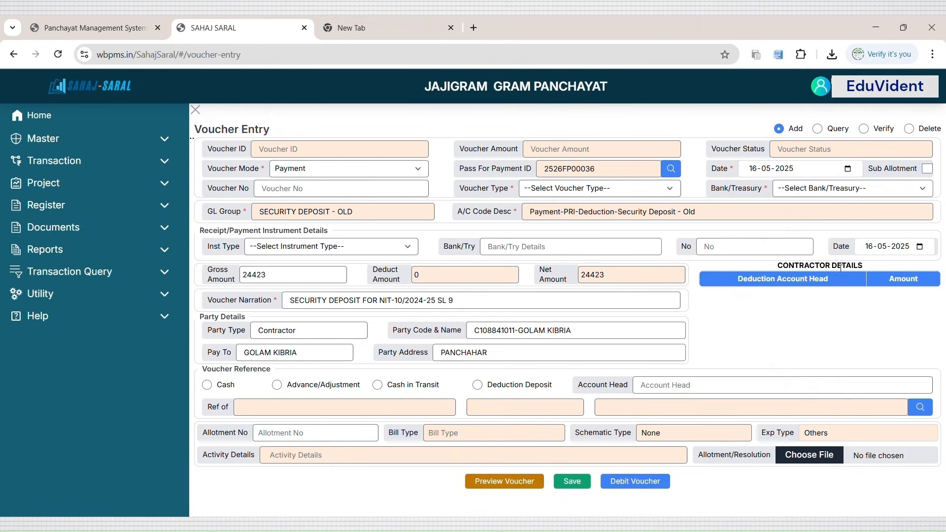
pyautogui.click(624, 189)
pyautogui.click(612, 241)
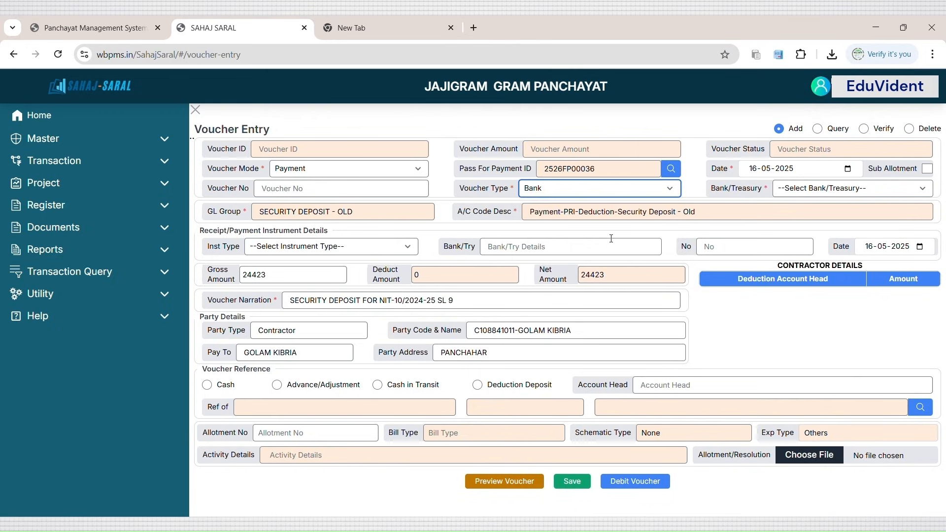
pyautogui.click(840, 190)
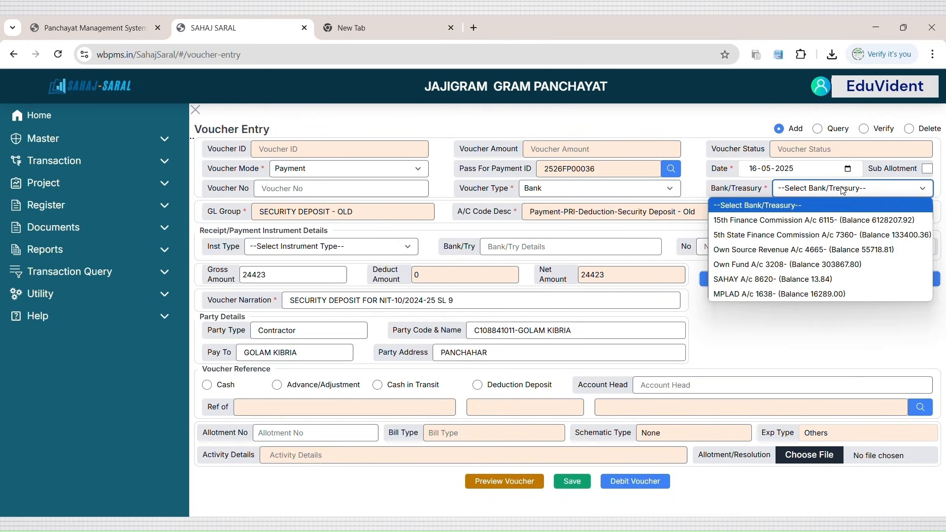
pyautogui.click(838, 222)
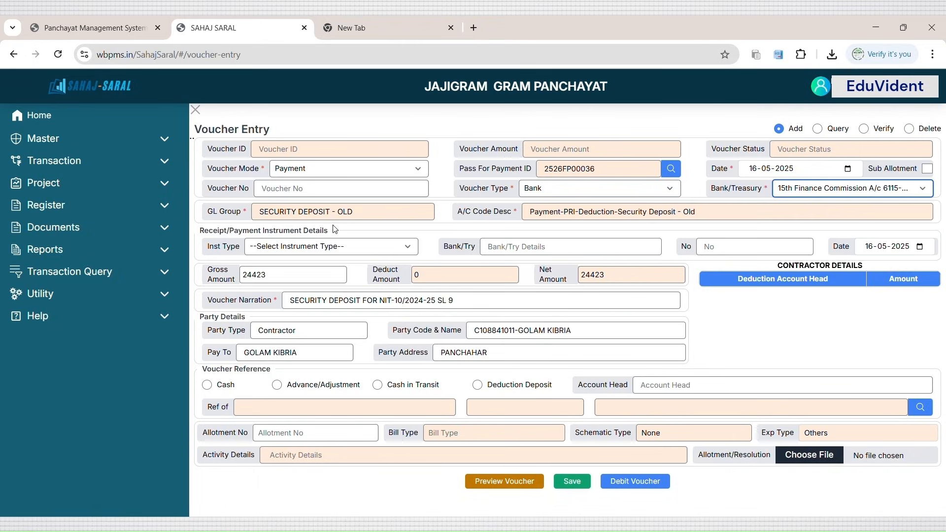
# Step: Set the payment instrument type to PFMS, with UCO BANK as the bank details and P76 as the instrument number
pyautogui.click(380, 244)
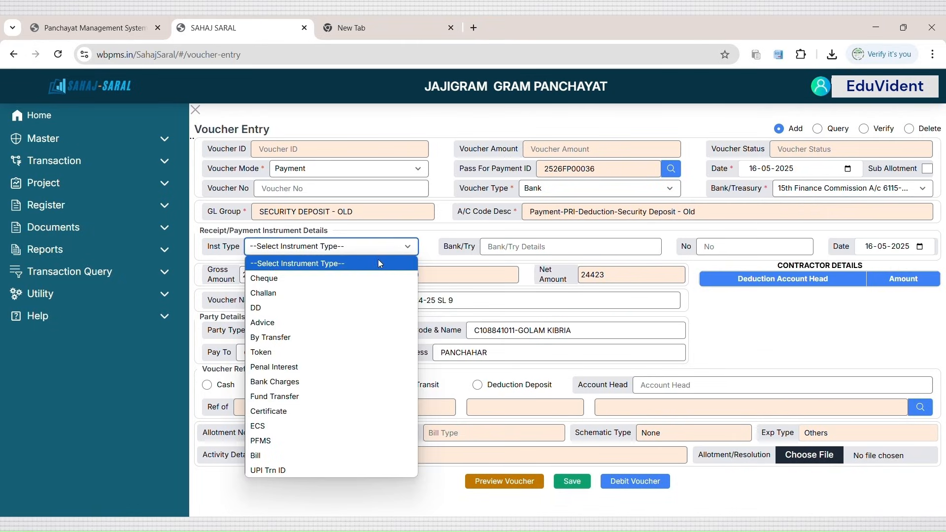
pyautogui.click(339, 440)
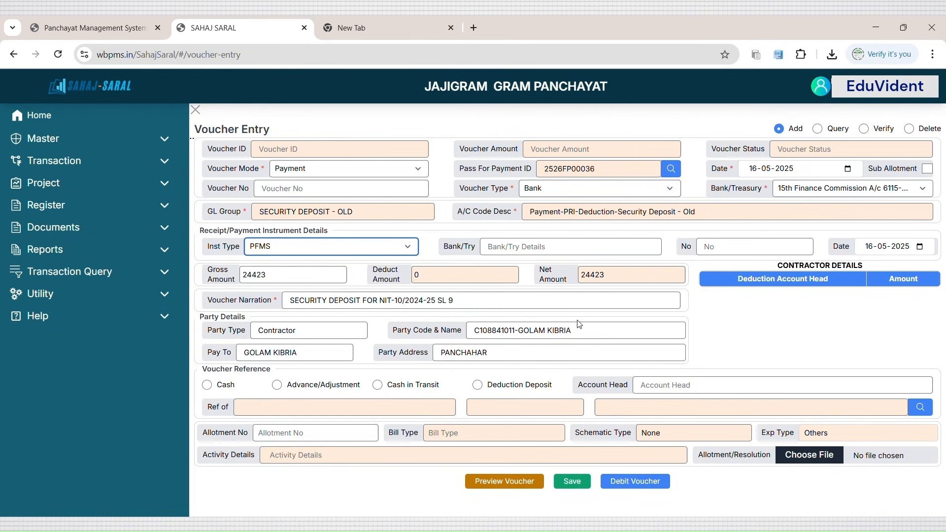
pyautogui.click(593, 248)
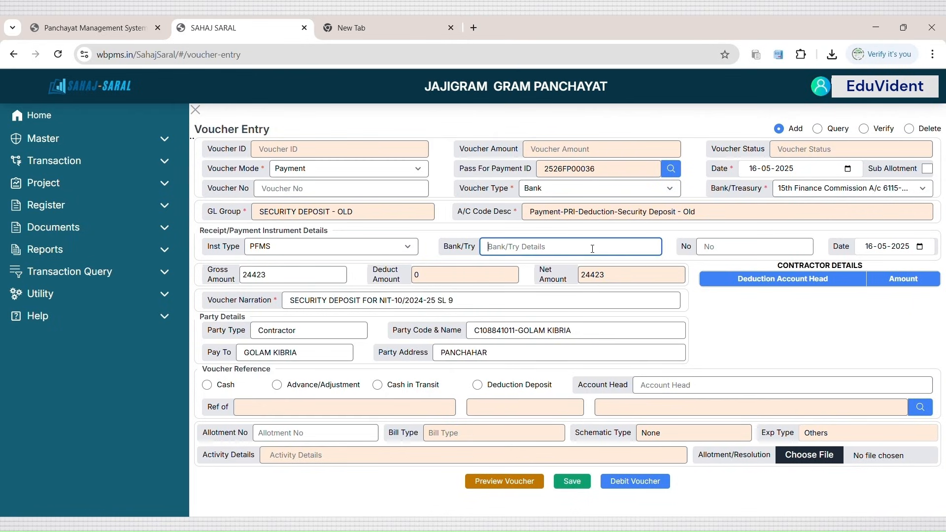
pyautogui.write('UCO BANK')
pyautogui.press('Tab')
pyautogui.write('P76')
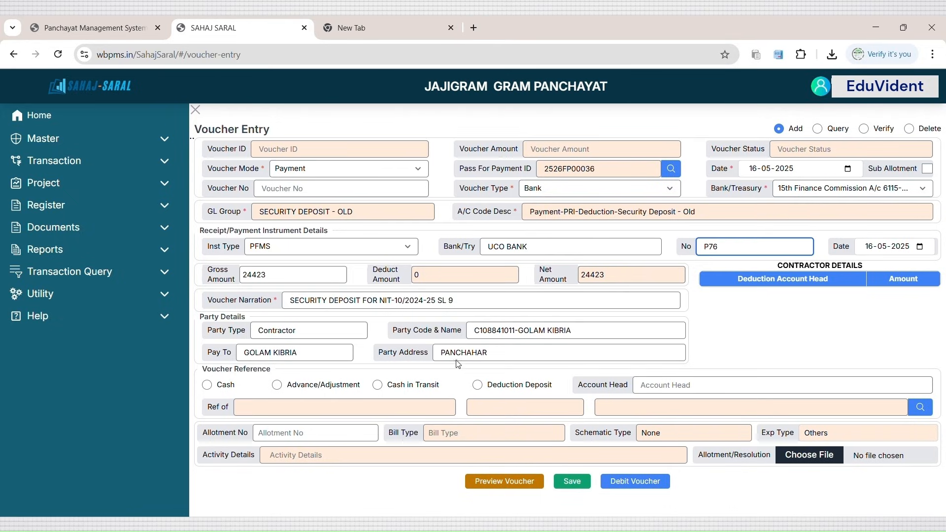
# Step: Set the account head in the voucher reference to SECURITY DEPOSIT - OLD
pyautogui.click(668, 389)
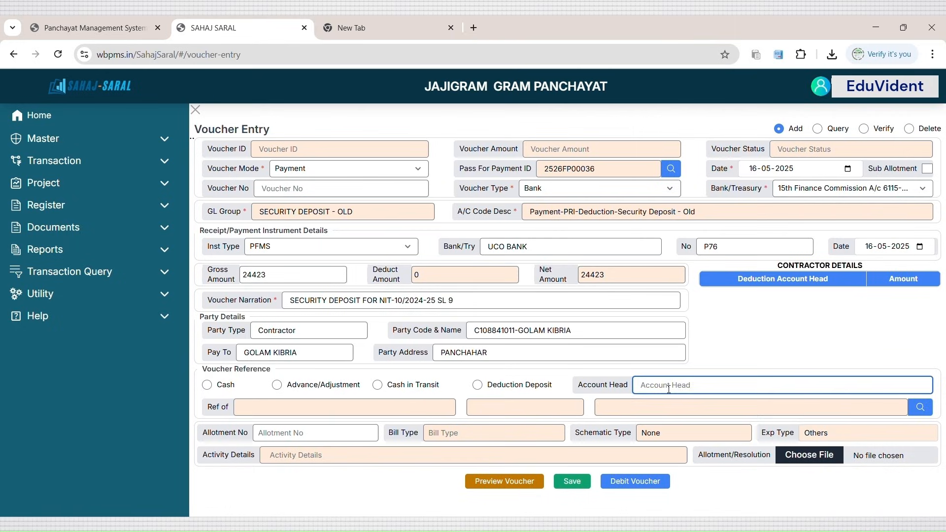
pyautogui.write('SE')
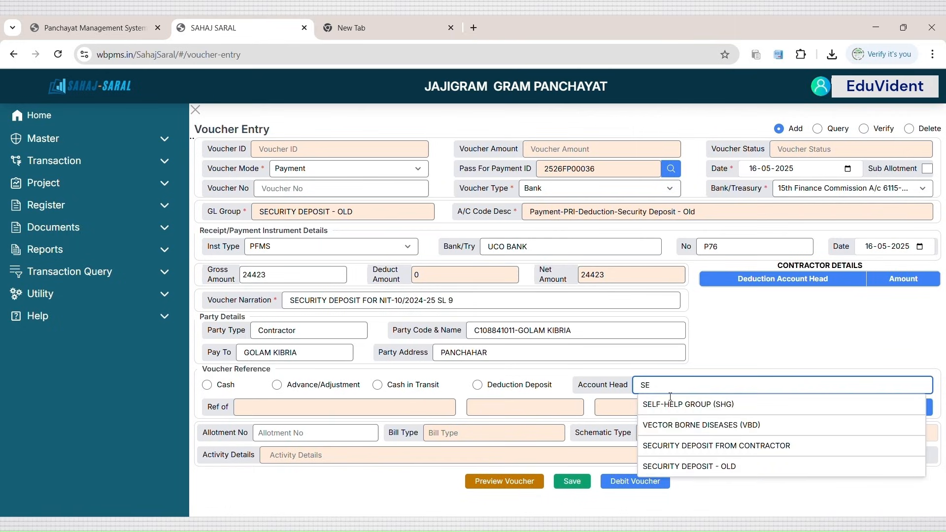
pyautogui.click(694, 466)
# Step: Save and submit the payment voucher, and reset the voucher form
pyautogui.click(567, 483)
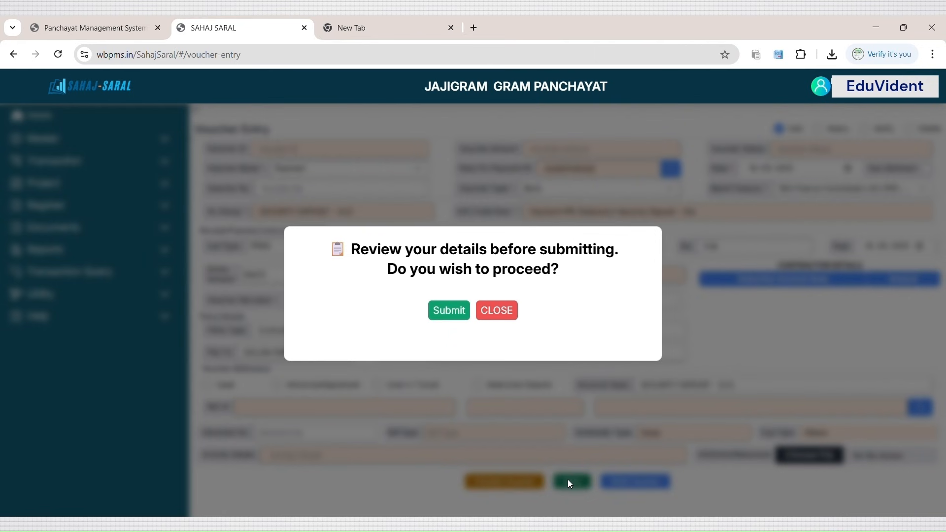
pyautogui.click(449, 311)
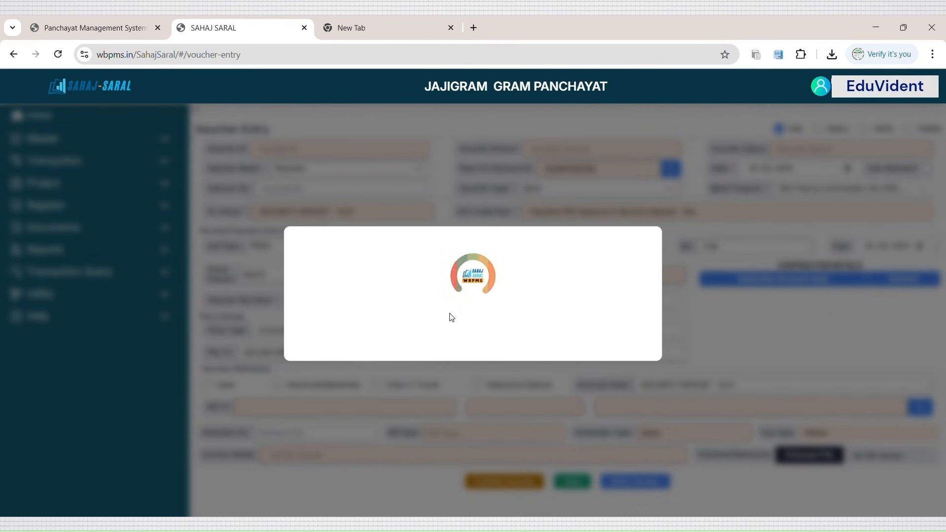
pyautogui.click(484, 308)
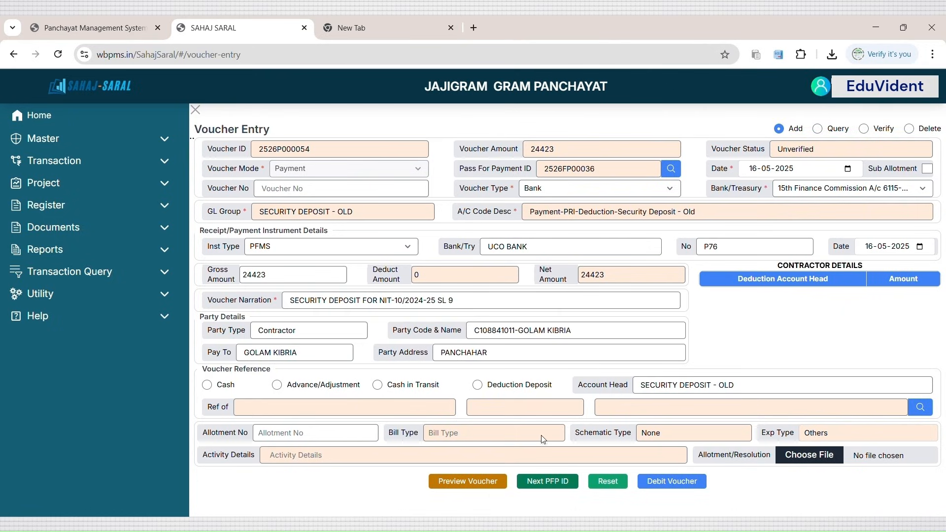
pyautogui.click(607, 486)
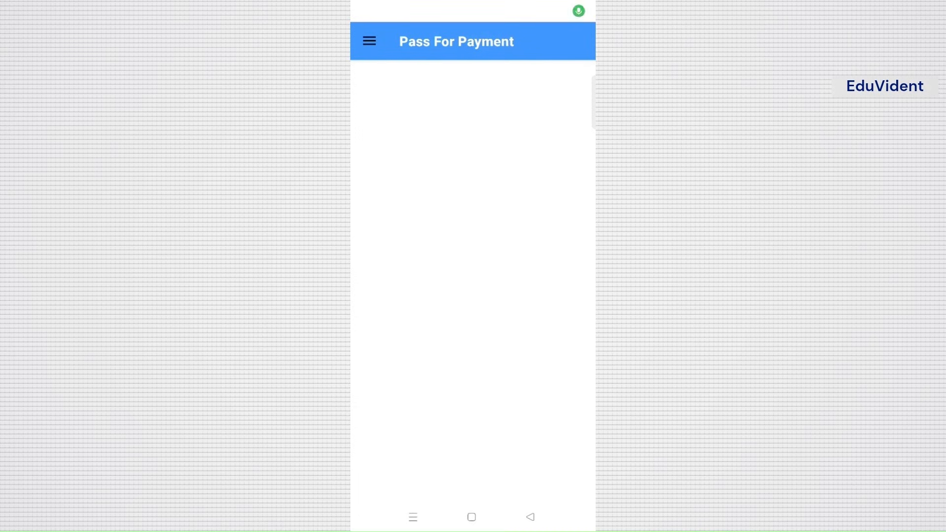
# Step: In the Sahaj Saral mobile app, verify the payment voucher for SECURITY DEPOSIT FOR NIT-10/2024-25 SL 9
pyautogui.click(369, 41)
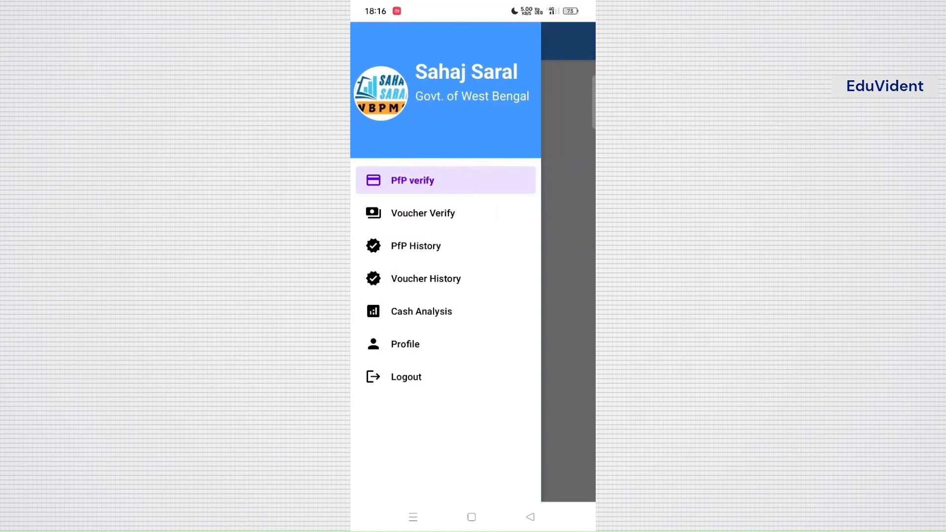
pyautogui.click(422, 213)
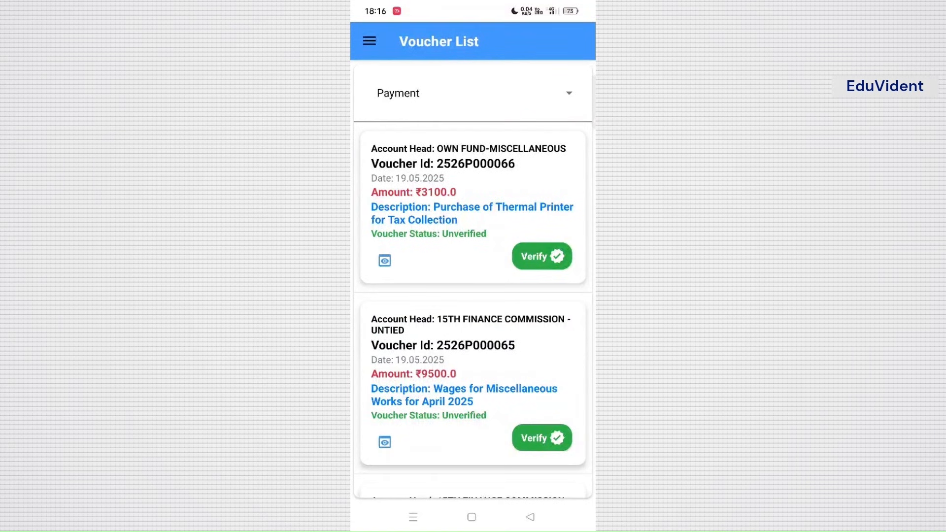
pyautogui.scroll(-15, 473, 306)
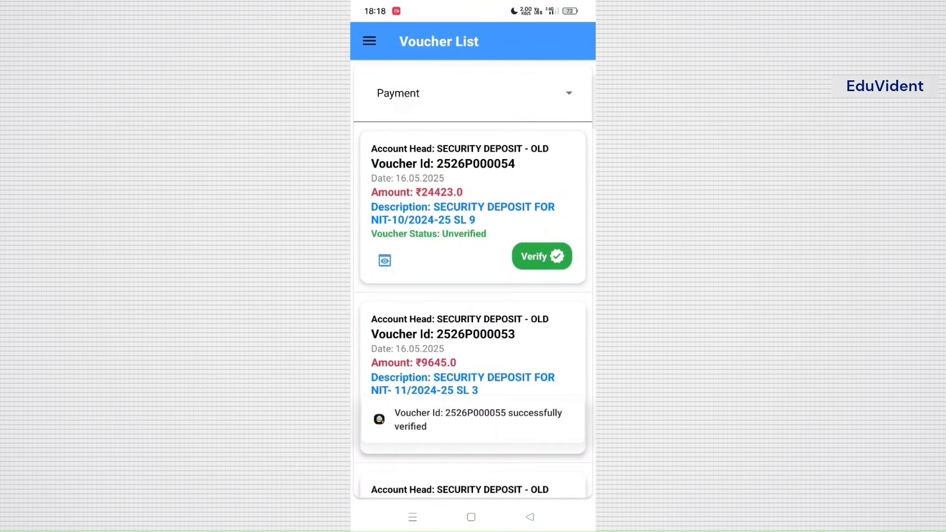
pyautogui.click(542, 256)
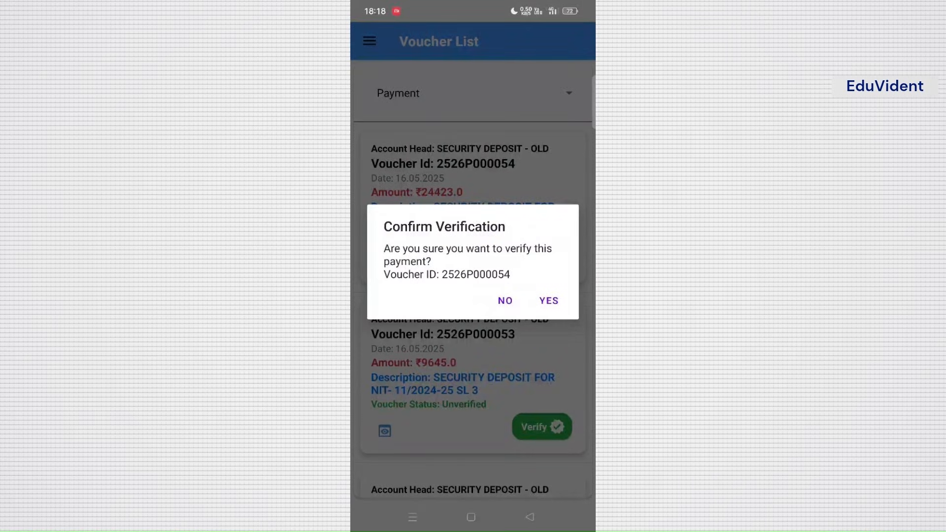
pyautogui.click(549, 301)
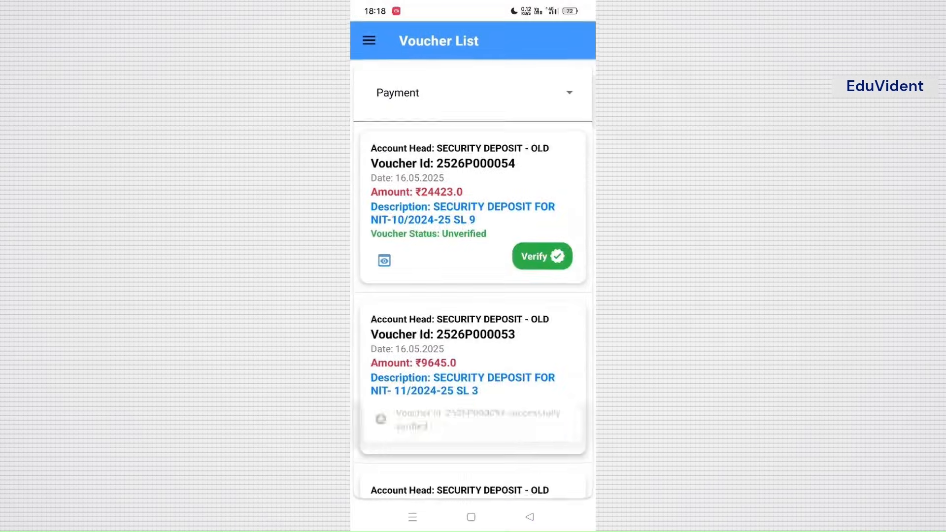